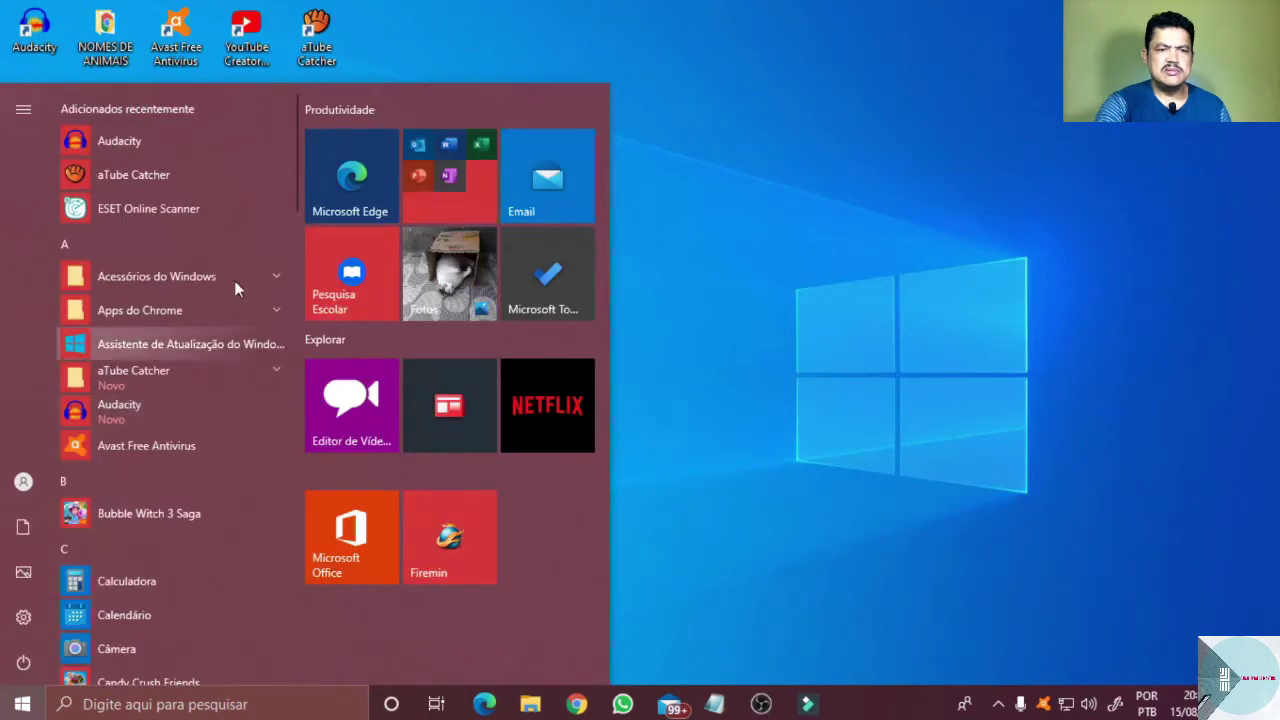
- Open Configurações do Windows and go to the Cores page under Personalização
{"action": "scroll", "coordinate": [237, 290], "scroll_direction": "down", "scroll_amount": 3}
{"action": "scroll", "coordinate": [240, 313], "scroll_direction": "down", "scroll_amount": 2}
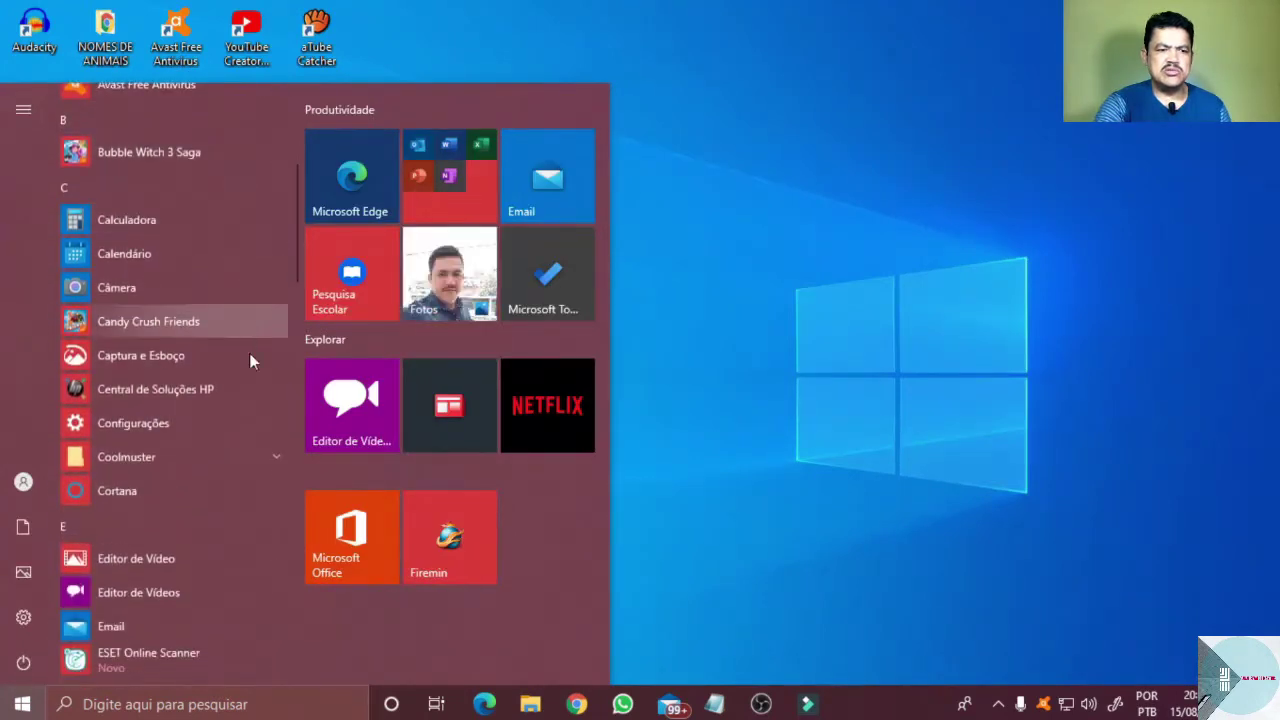
{"action": "left_click", "coordinate": [131, 432]}
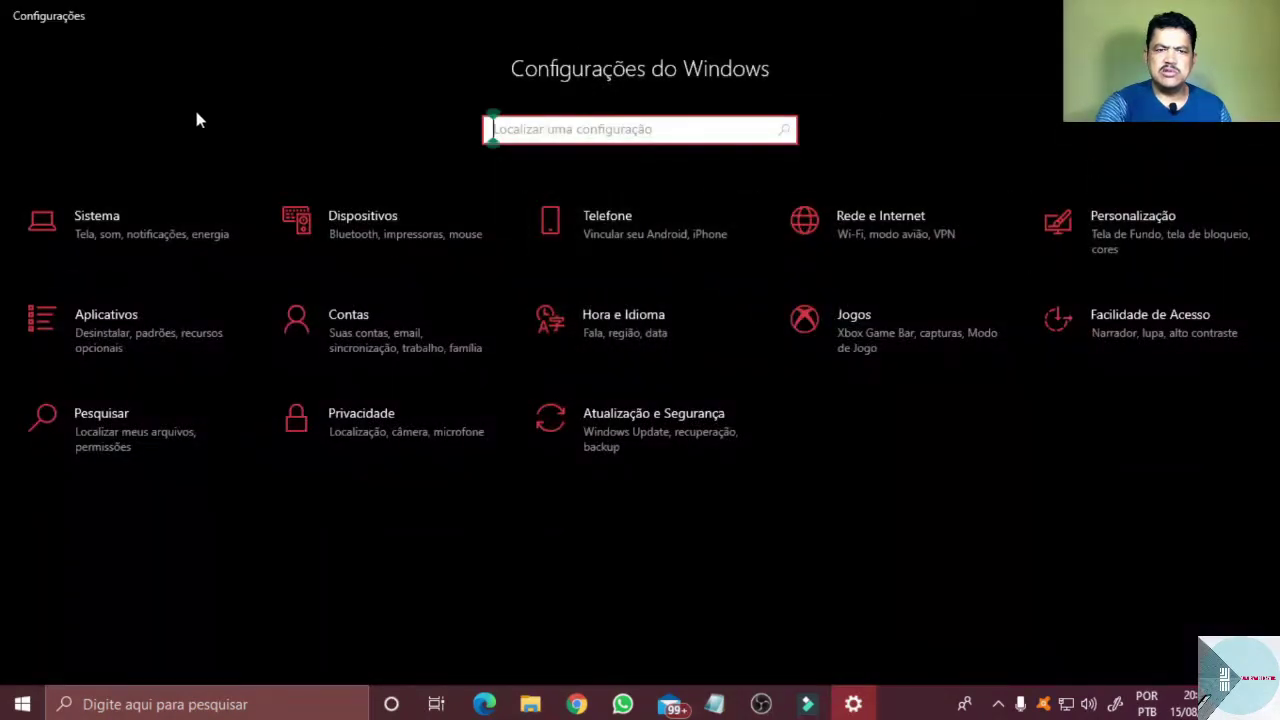
{"action": "left_click", "coordinate": [1150, 216]}
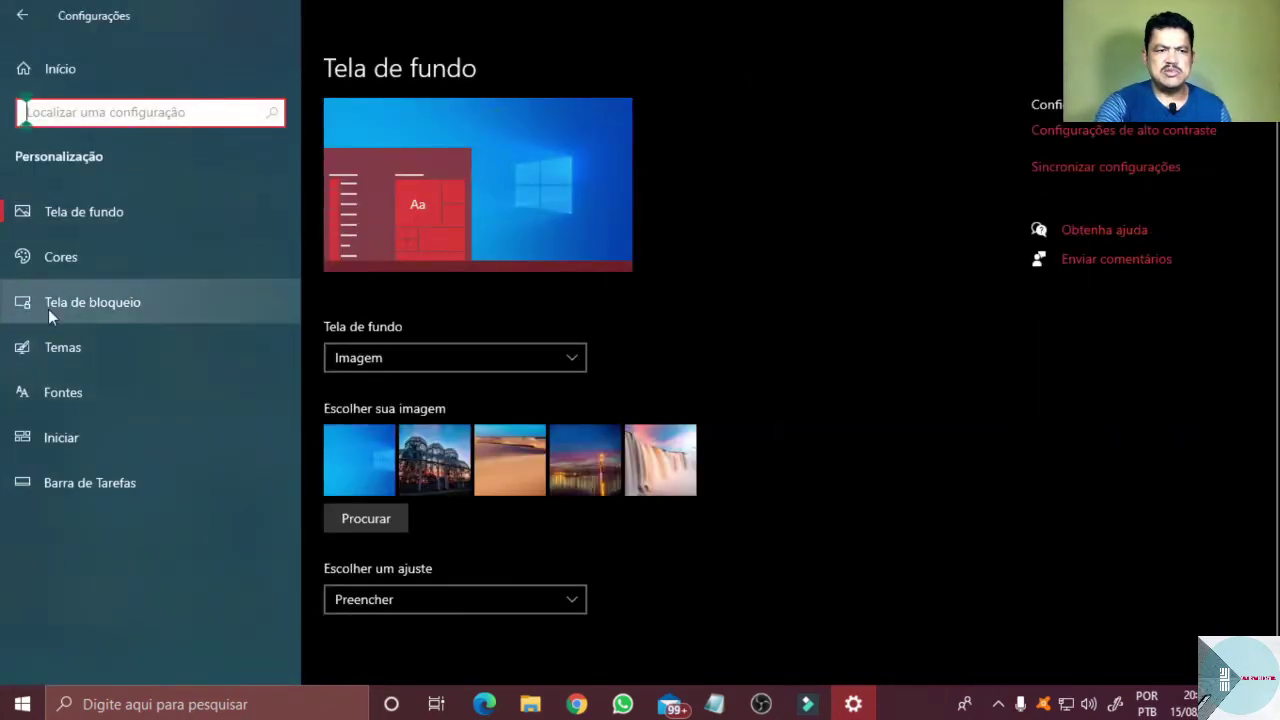
{"action": "left_click", "coordinate": [61, 258]}
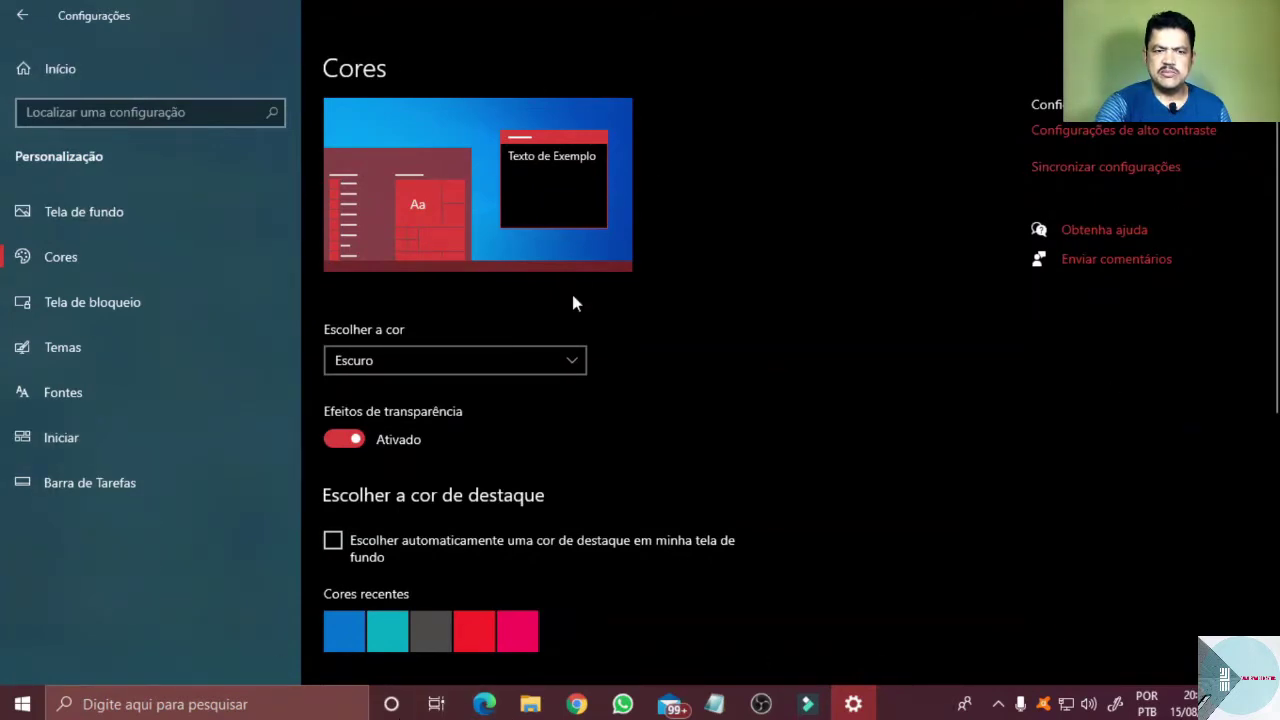
- Set the colour mode to Claro and turn off the accent colour for title bars and window borders
{"action": "left_click", "coordinate": [558, 360]}
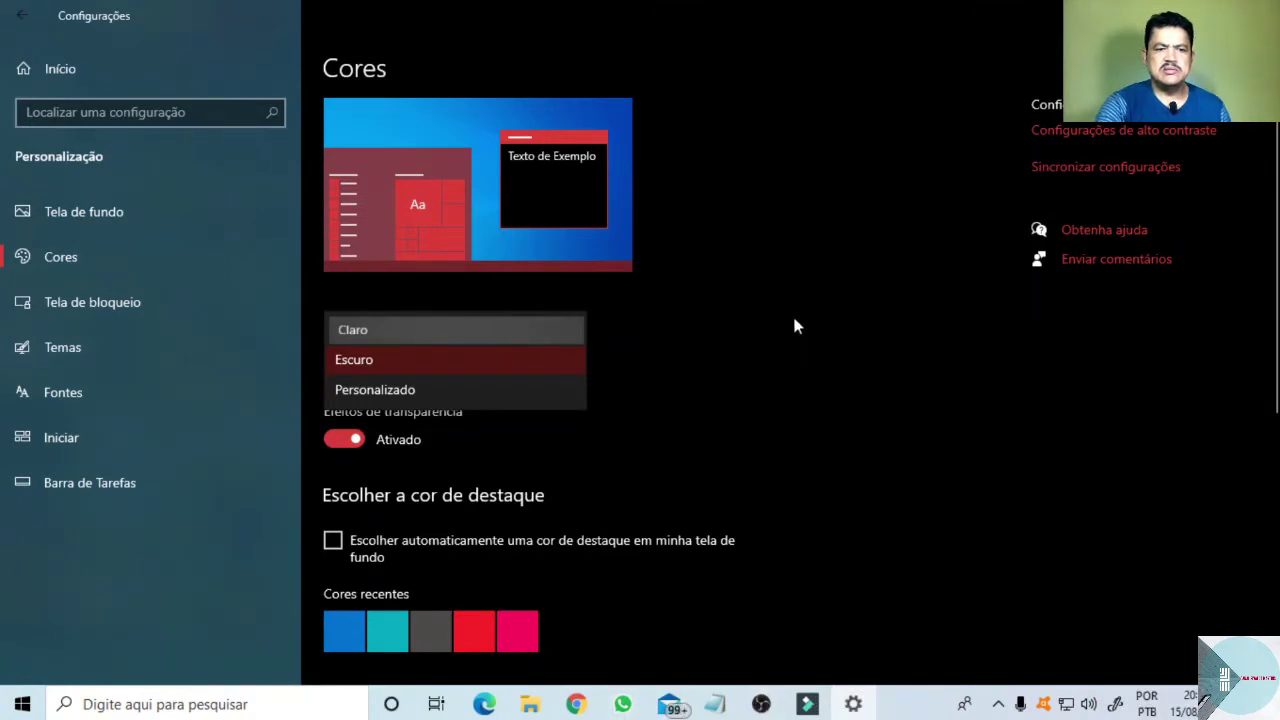
{"action": "key", "text": "Return"}
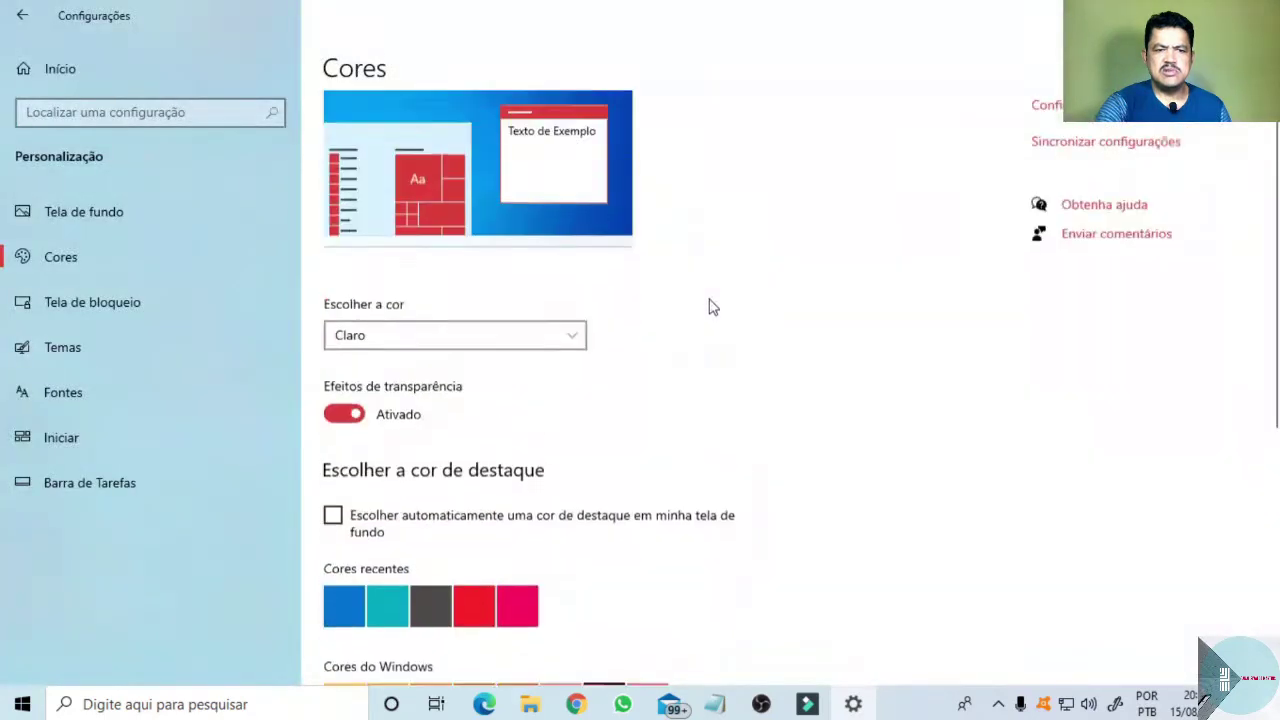
{"action": "scroll", "coordinate": [717, 300], "scroll_direction": "down", "scroll_amount": 5}
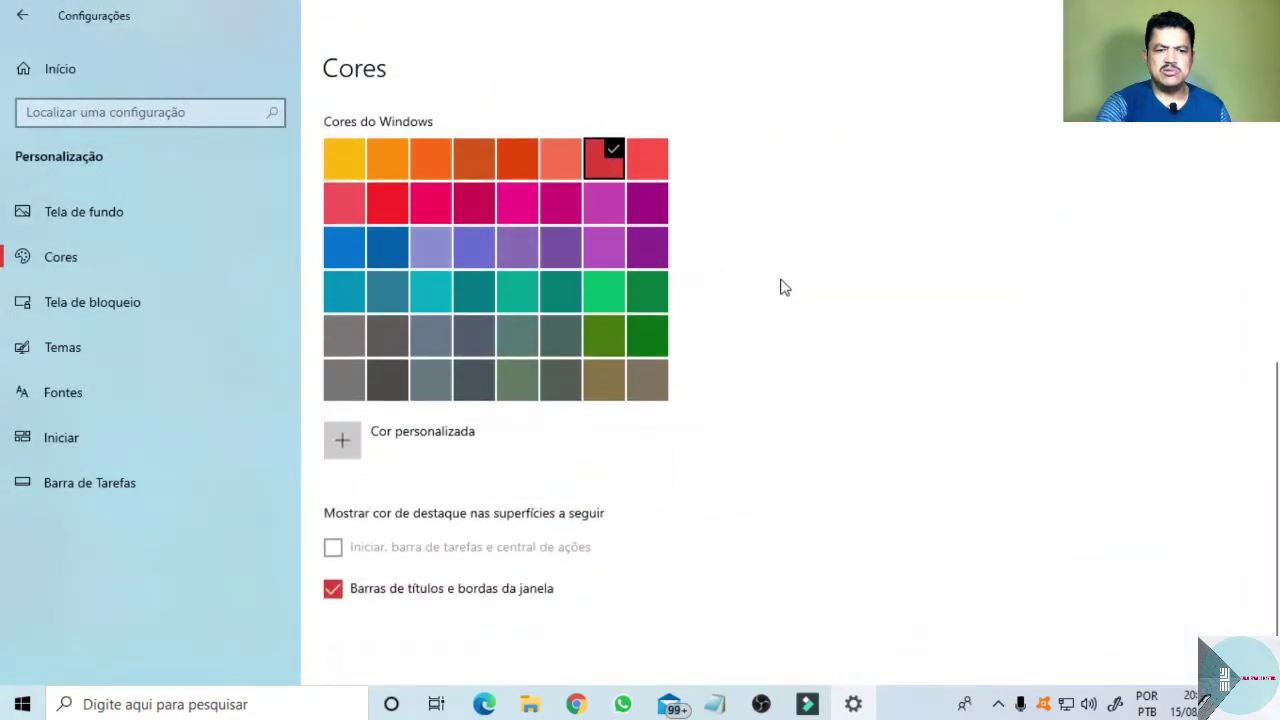
{"action": "scroll", "coordinate": [780, 286], "scroll_direction": "up", "scroll_amount": 3}
{"action": "scroll", "coordinate": [785, 282], "scroll_direction": "down", "scroll_amount": 3}
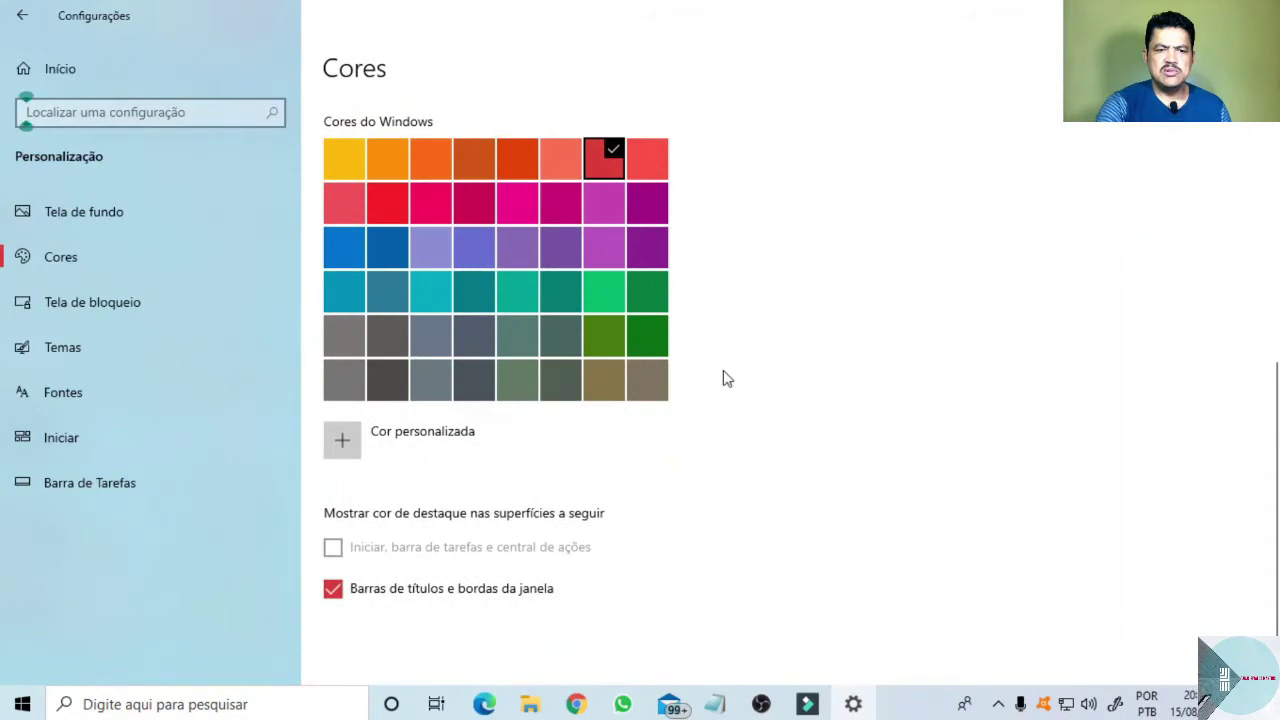
{"action": "left_click", "coordinate": [333, 590]}
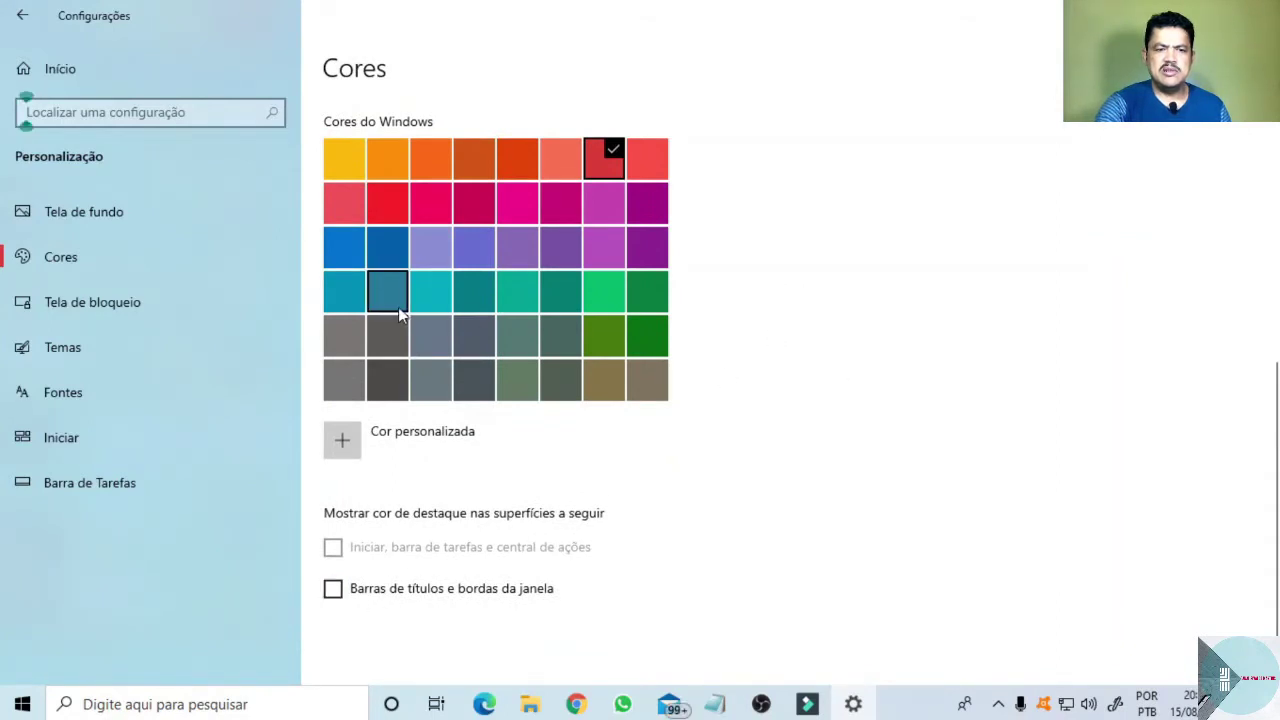
- Choose the dark blue Windows accent colour and close the settings
{"action": "left_click", "coordinate": [388, 249]}
{"action": "scroll", "coordinate": [766, 331], "scroll_direction": "up", "scroll_amount": 5}
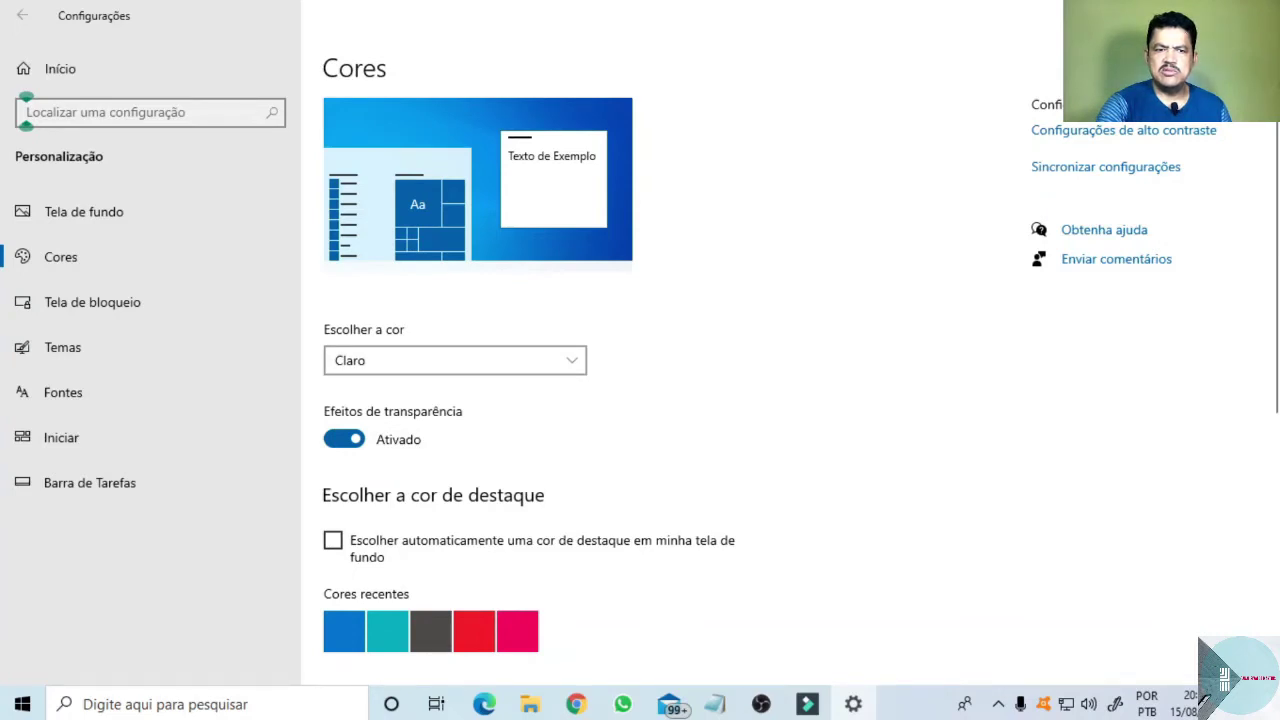
{"action": "left_click", "coordinate": [1256, 15]}
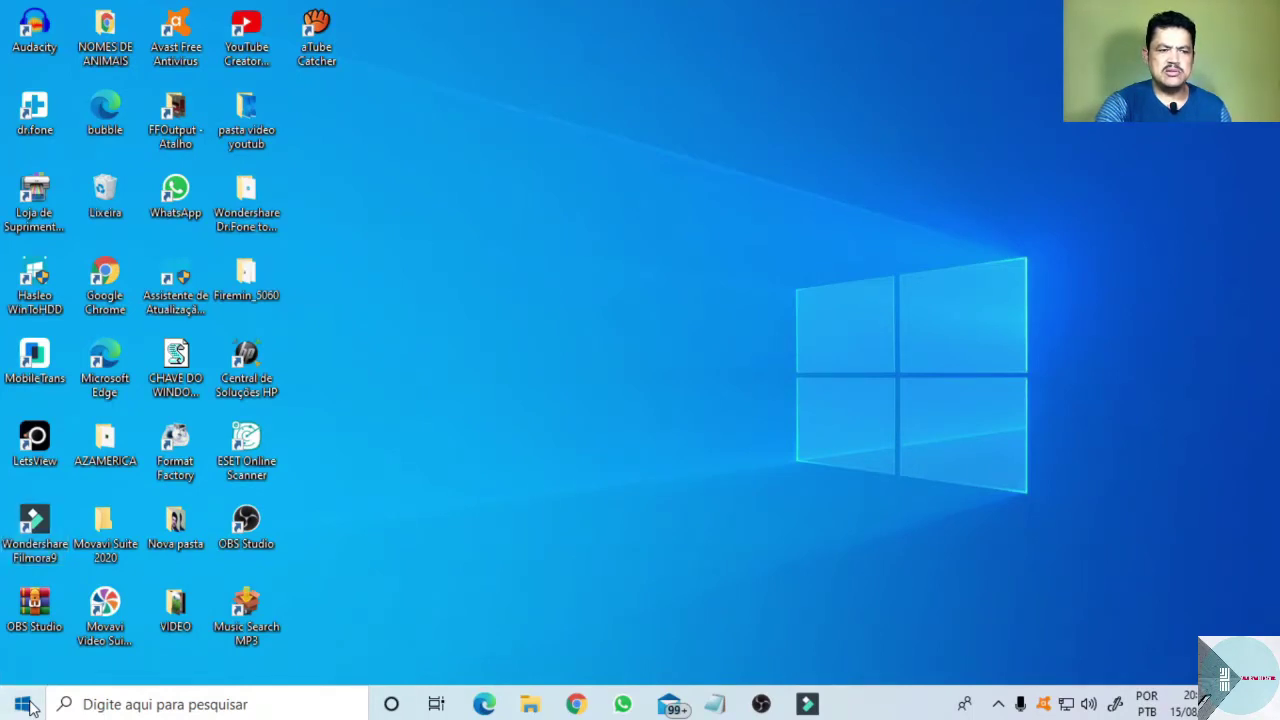
- Reopen Configurações and return to the Cores page under Personalização
{"action": "left_click", "coordinate": [23, 704]}
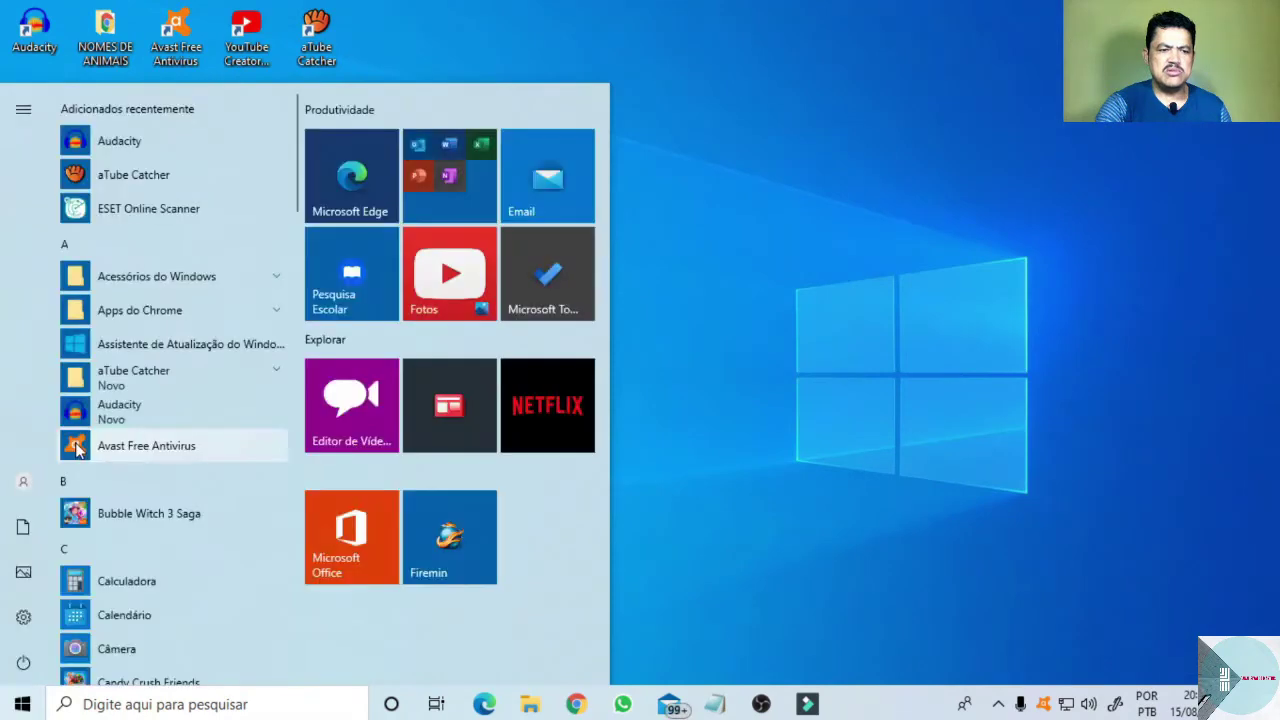
{"action": "scroll", "coordinate": [165, 350], "scroll_direction": "down", "scroll_amount": 3}
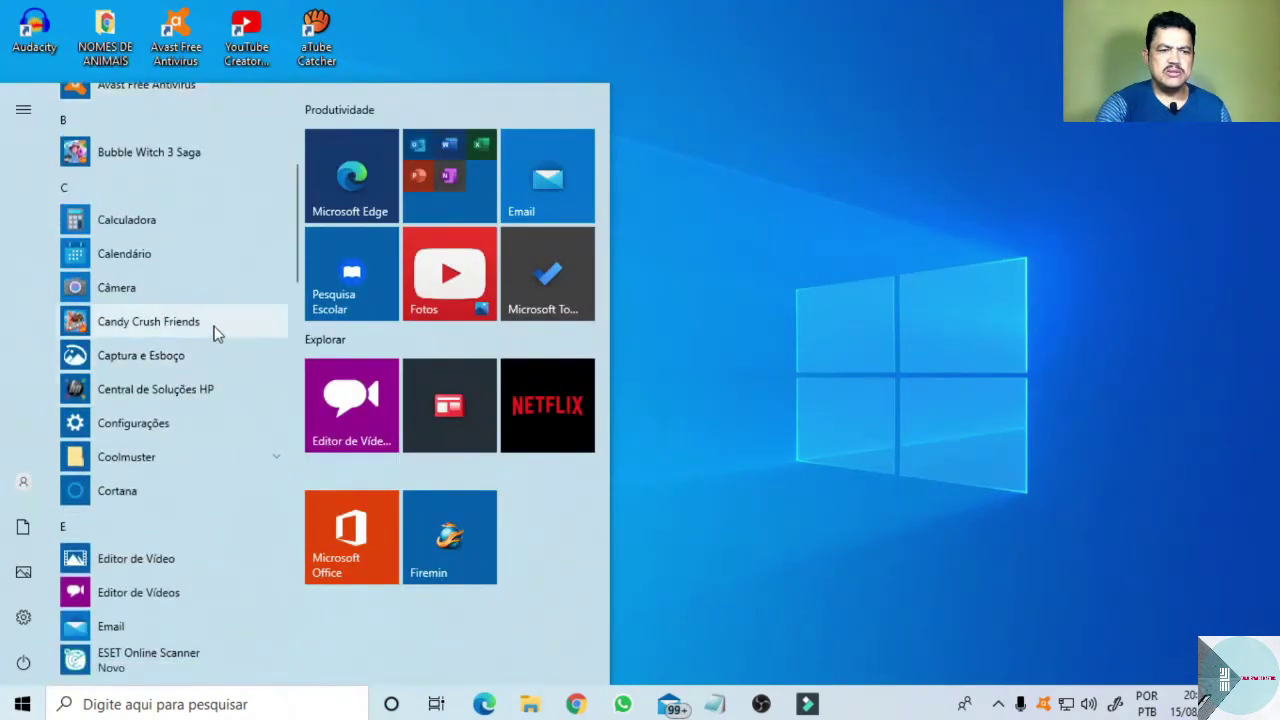
{"action": "left_click", "coordinate": [165, 421]}
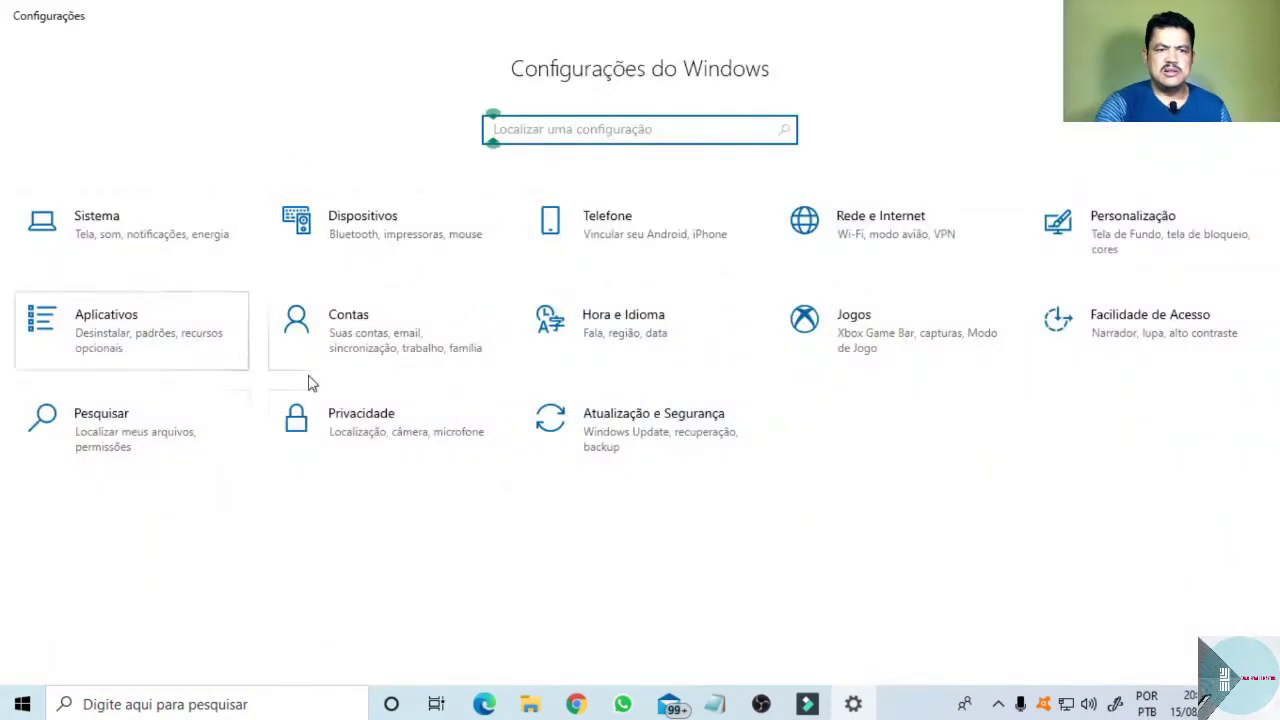
{"action": "left_click", "coordinate": [1152, 236]}
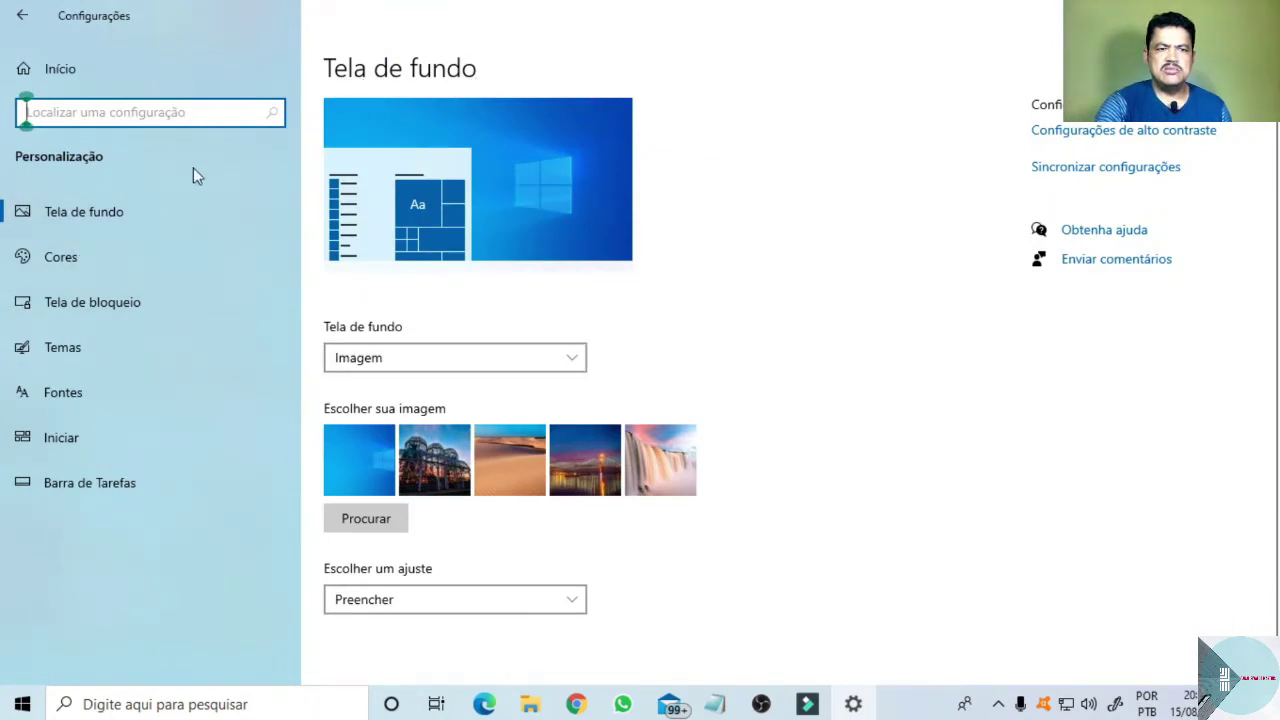
{"action": "left_click", "coordinate": [47, 262]}
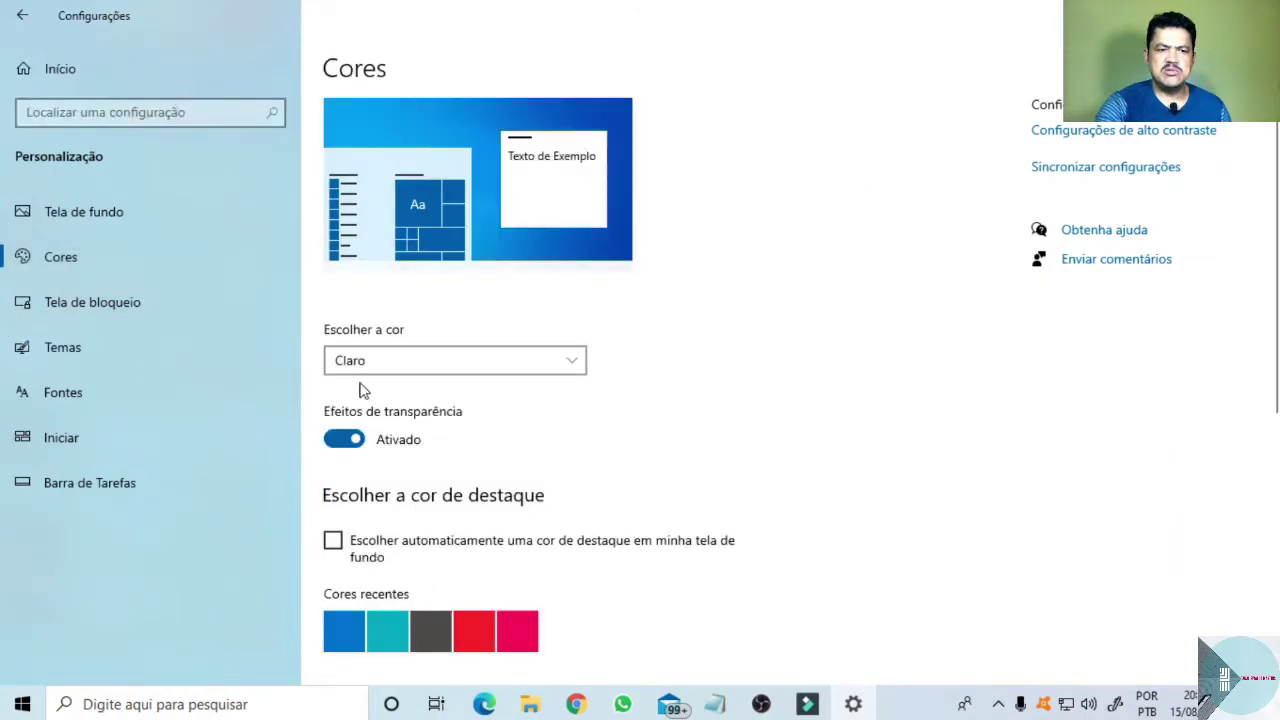
- Set the colour mode to Personalizado and look through its Windows mode, app mode and accent colour options
{"action": "left_click", "coordinate": [575, 366]}
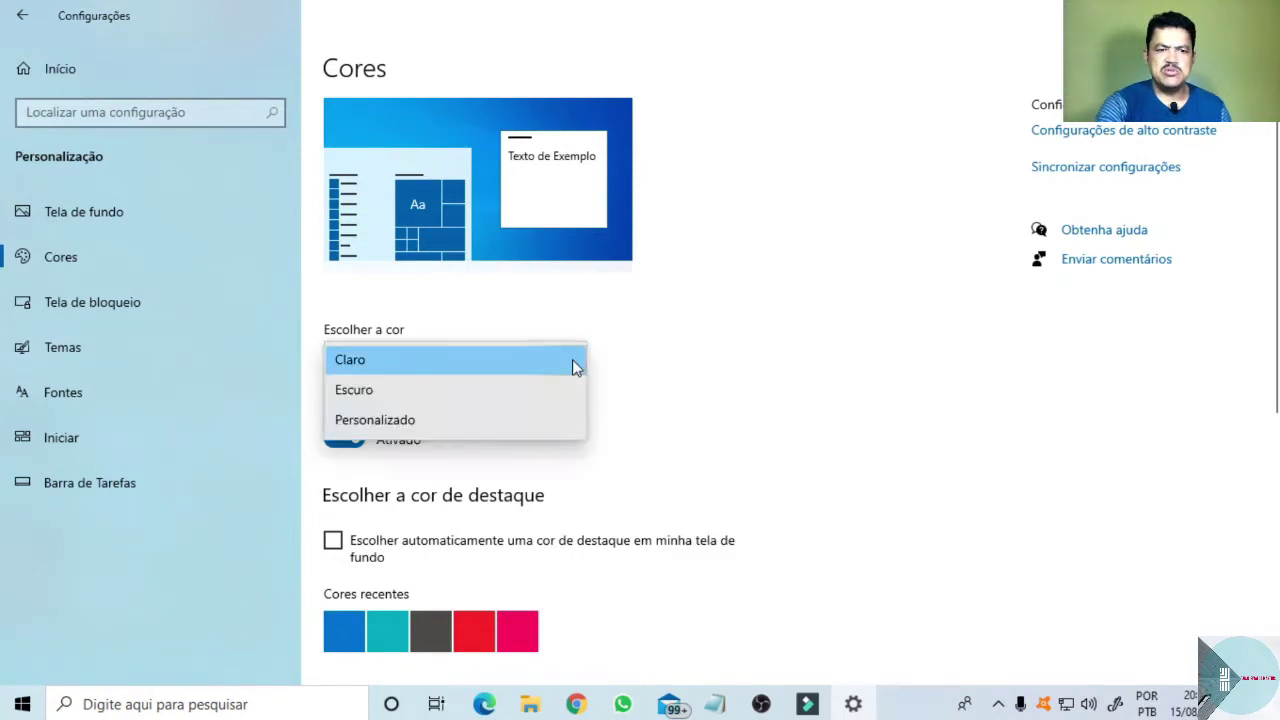
{"action": "left_click", "coordinate": [424, 424]}
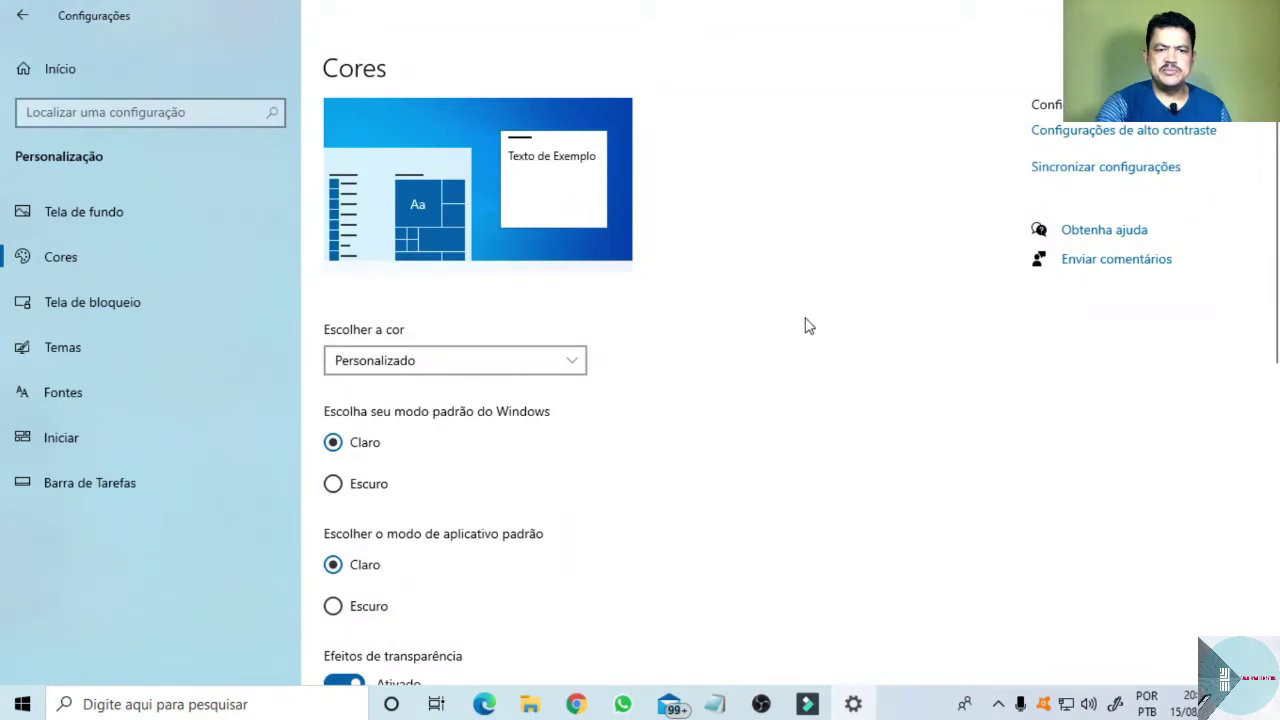
{"action": "scroll", "coordinate": [808, 326], "scroll_direction": "down", "scroll_amount": 2}
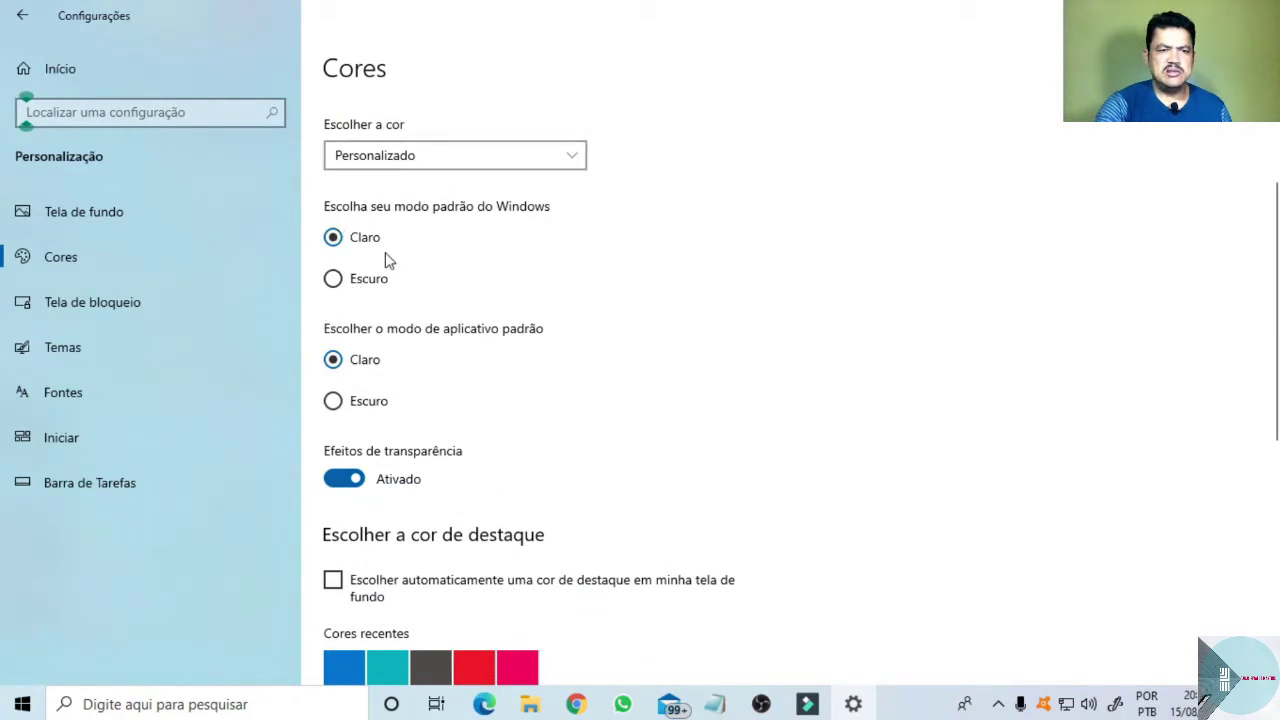
{"action": "scroll", "coordinate": [686, 330], "scroll_direction": "down", "scroll_amount": 1}
{"action": "scroll", "coordinate": [686, 330], "scroll_direction": "down", "scroll_amount": 4}
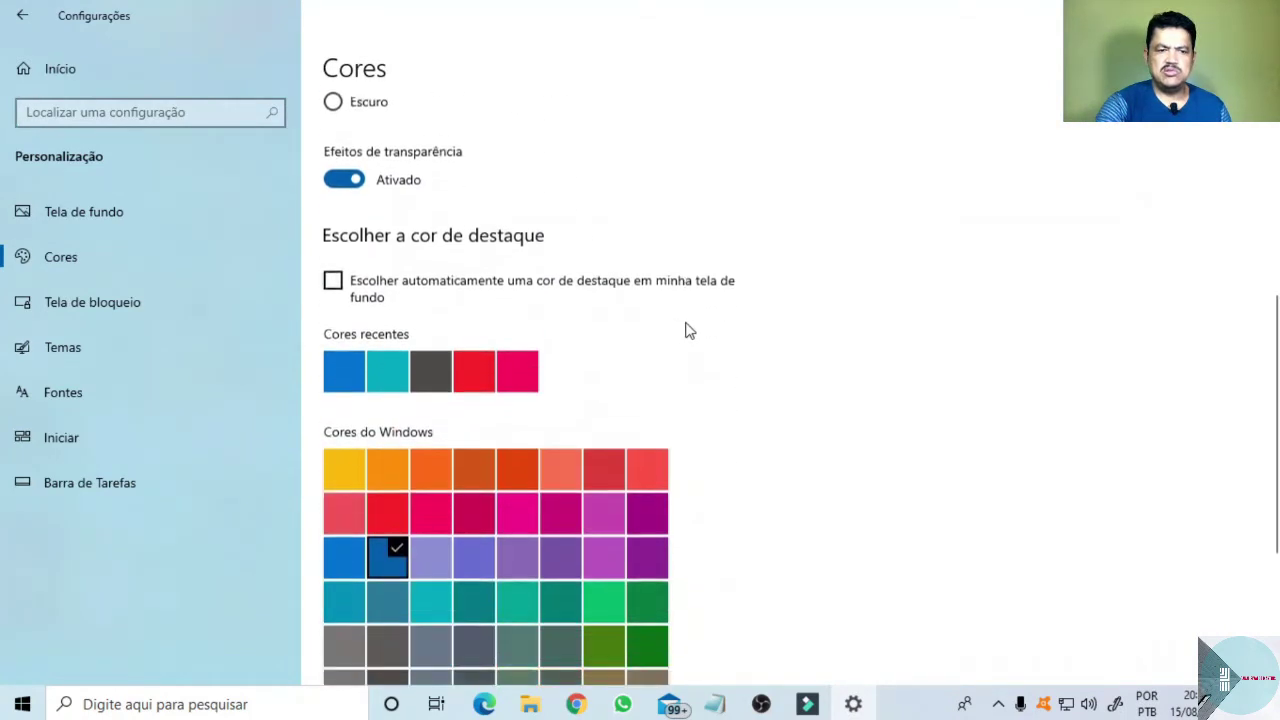
{"action": "scroll", "coordinate": [686, 328], "scroll_direction": "up", "scroll_amount": 6}
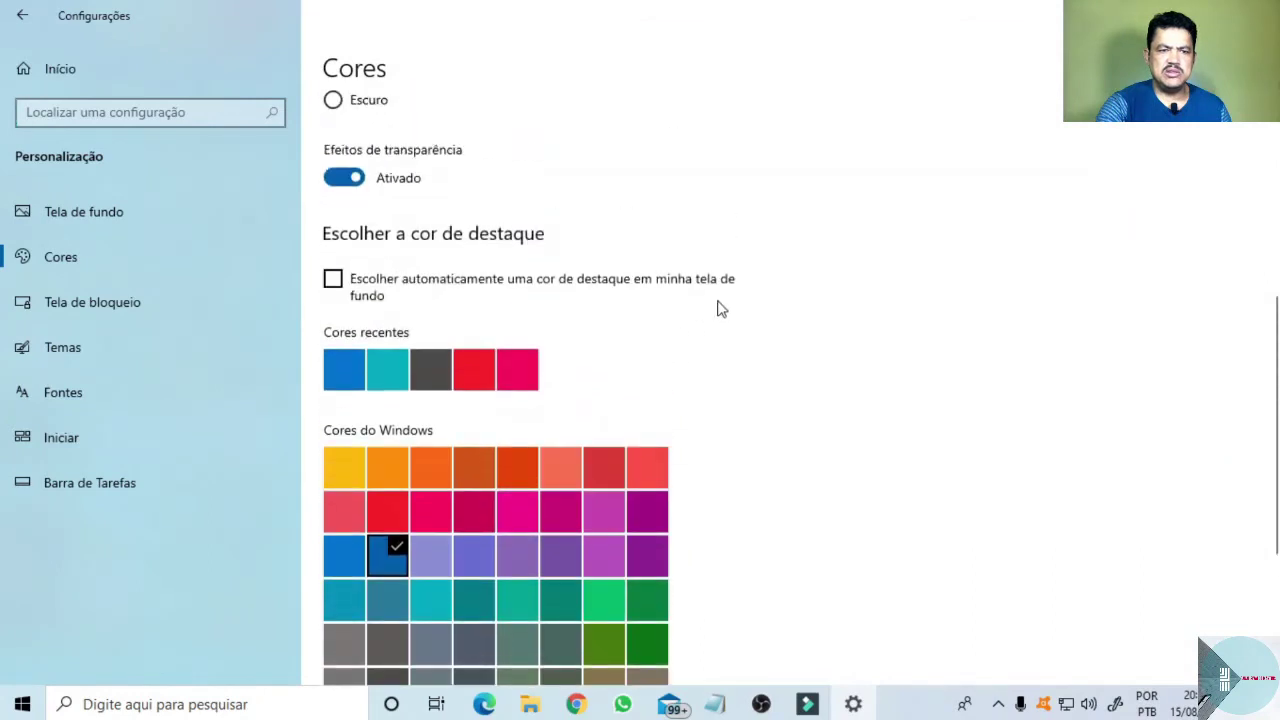
- Set the colour mode to Escuro and choose the bright green Windows accent colour
{"action": "left_click", "coordinate": [560, 362]}
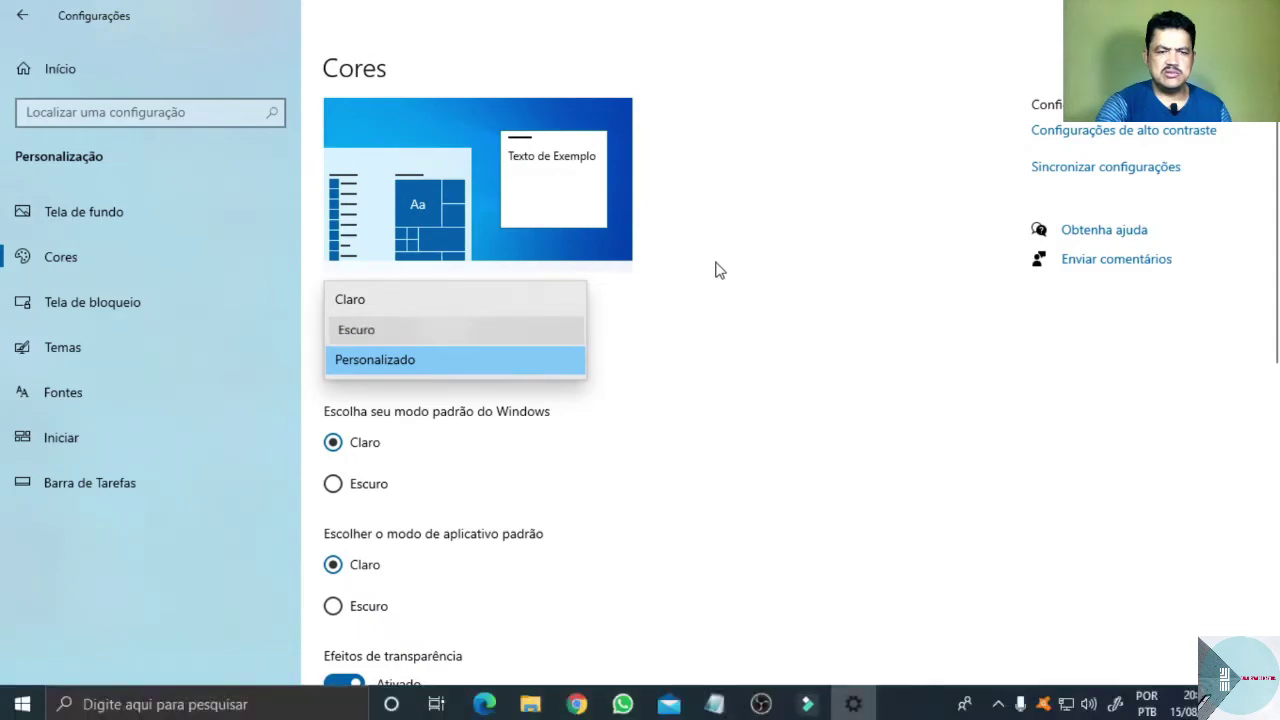
{"action": "key", "text": "Return"}
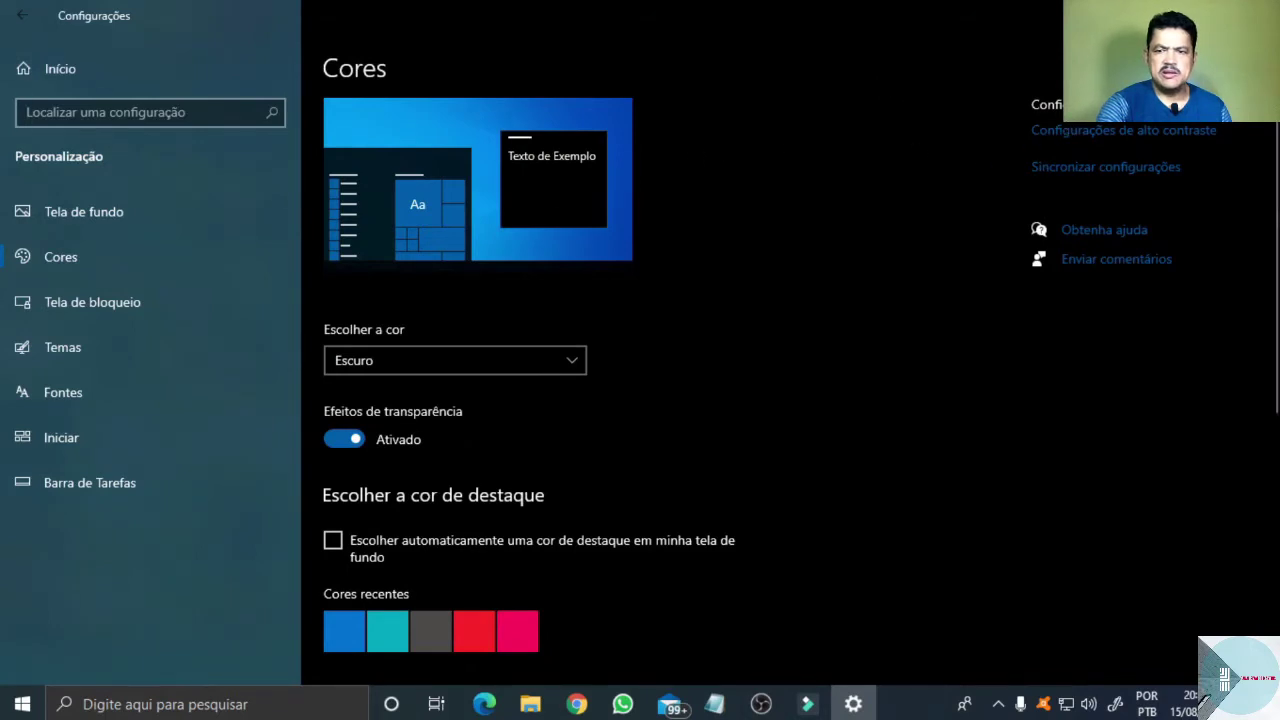
{"action": "scroll", "coordinate": [990, 630], "scroll_direction": "down", "scroll_amount": 4}
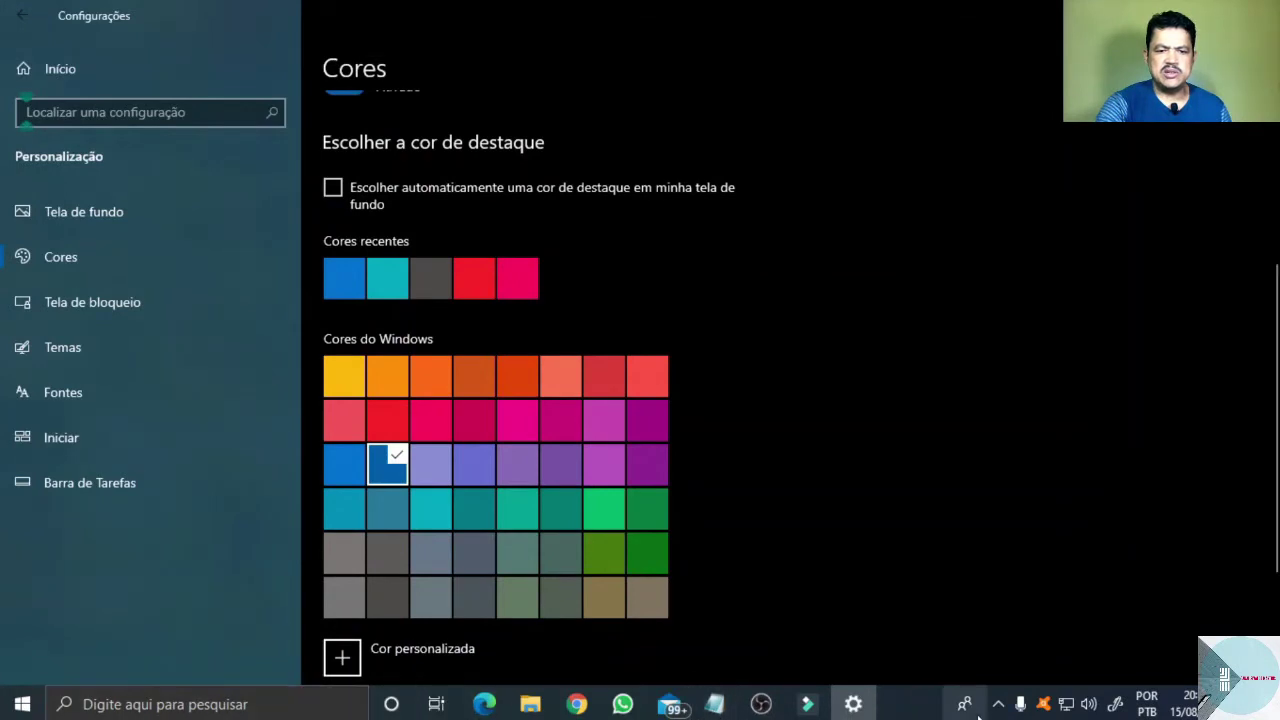
{"action": "scroll", "coordinate": [775, 231], "scroll_direction": "down", "scroll_amount": 3}
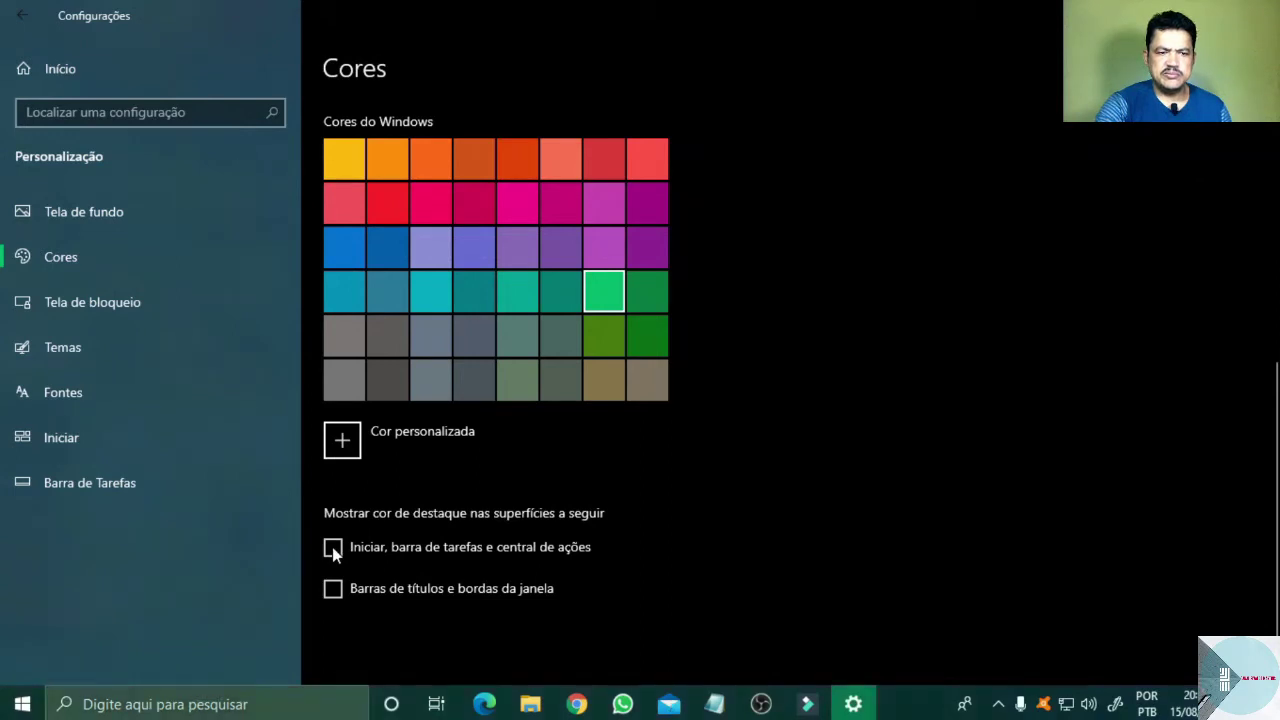
- Show the accent colour on Start, taskbar and action center, and on title bars and window borders
{"action": "left_click", "coordinate": [333, 548]}
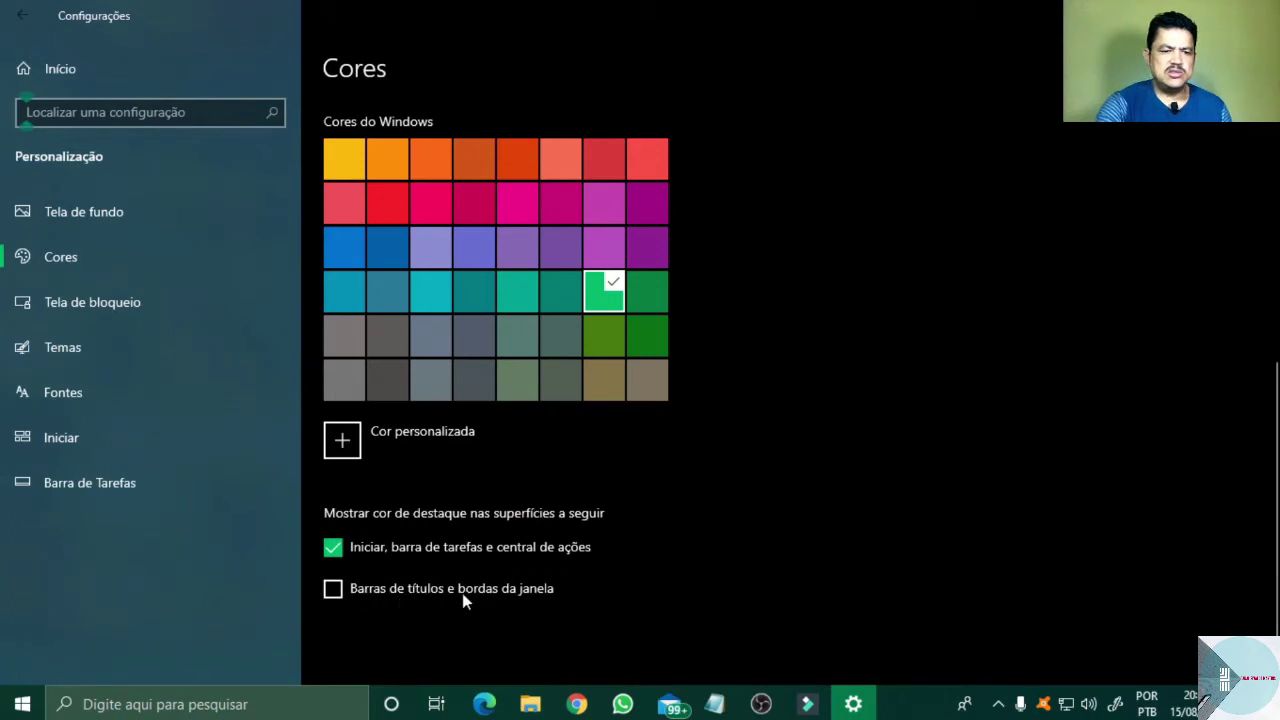
{"action": "left_click", "coordinate": [333, 588]}
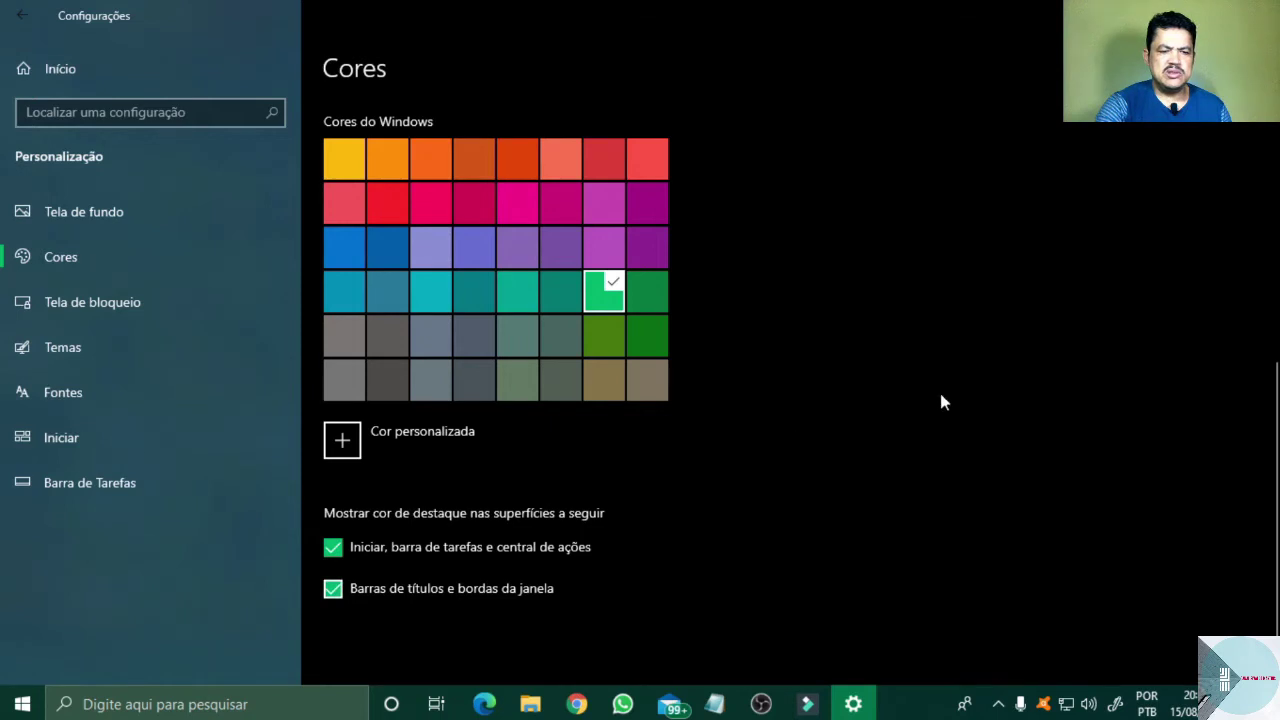
{"action": "scroll", "coordinate": [940, 402], "scroll_direction": "up", "scroll_amount": 5}
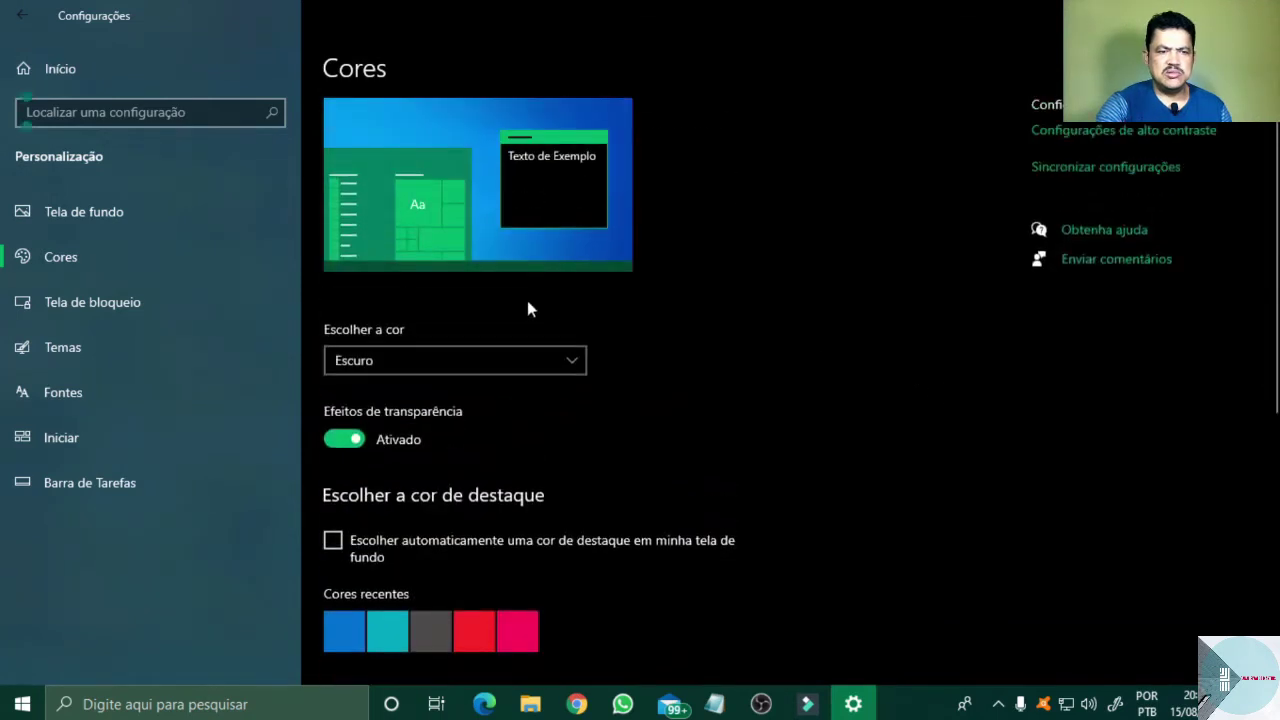
{"action": "scroll", "coordinate": [600, 315], "scroll_direction": "down", "scroll_amount": 5}
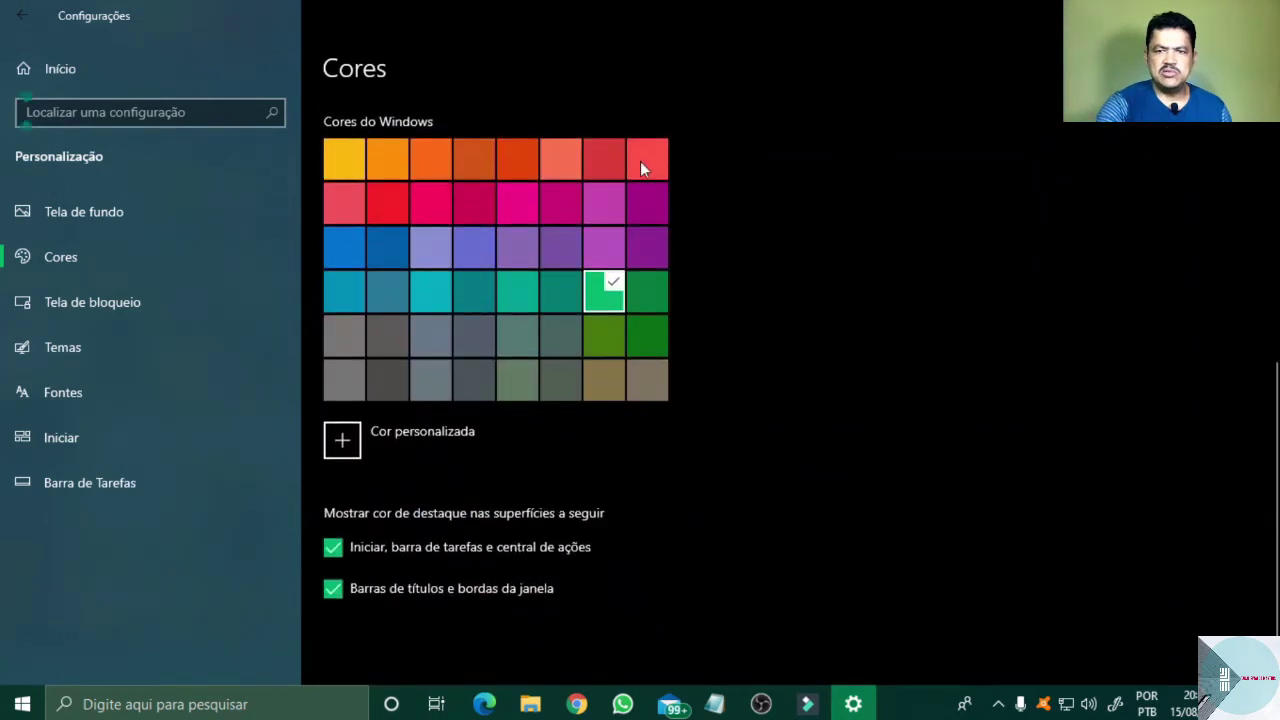
{"action": "scroll", "coordinate": [865, 113], "scroll_direction": "up", "scroll_amount": 5}
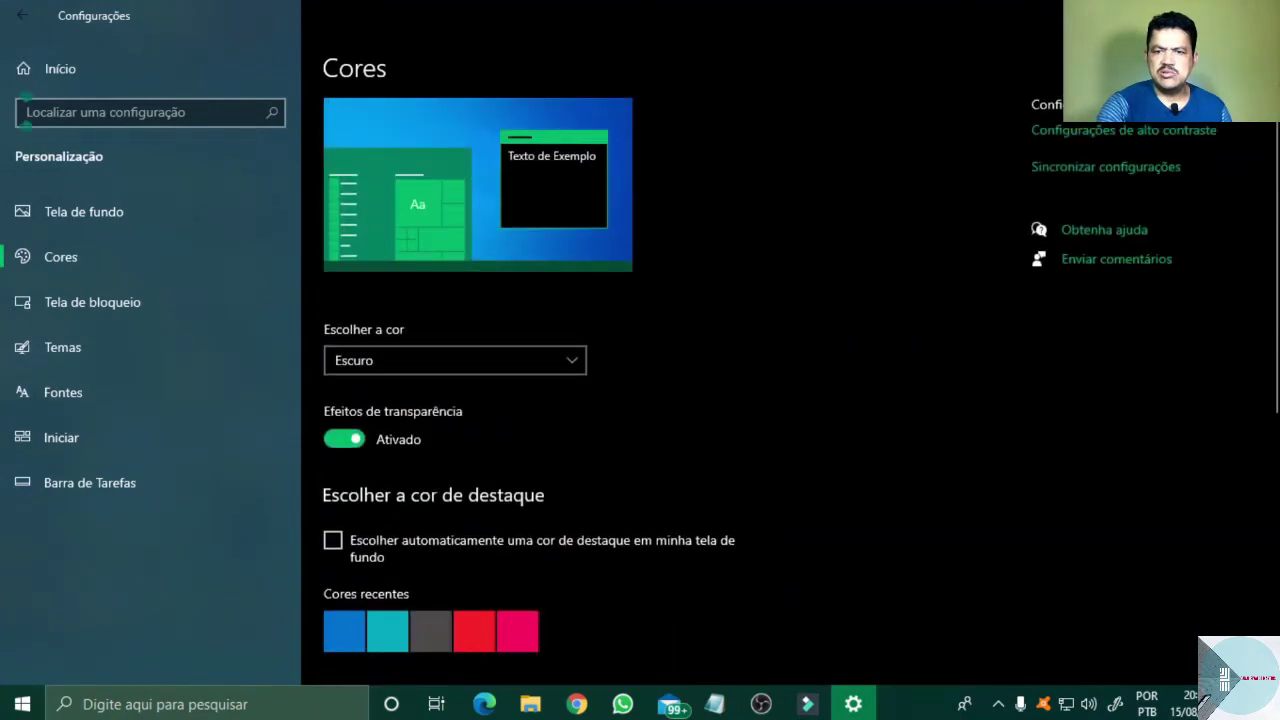
- Close the settings and check the accent colour on the Start menu
{"action": "key", "text": "alt+F4"}
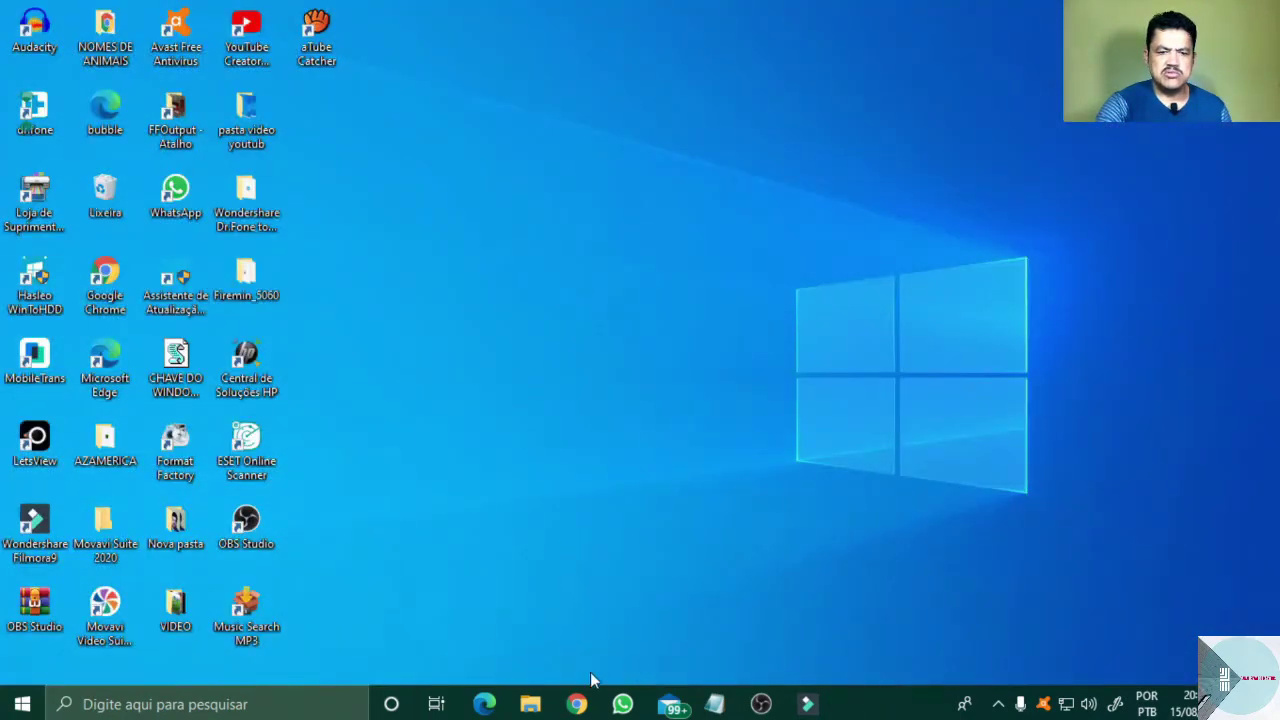
{"action": "left_click", "coordinate": [22, 706]}
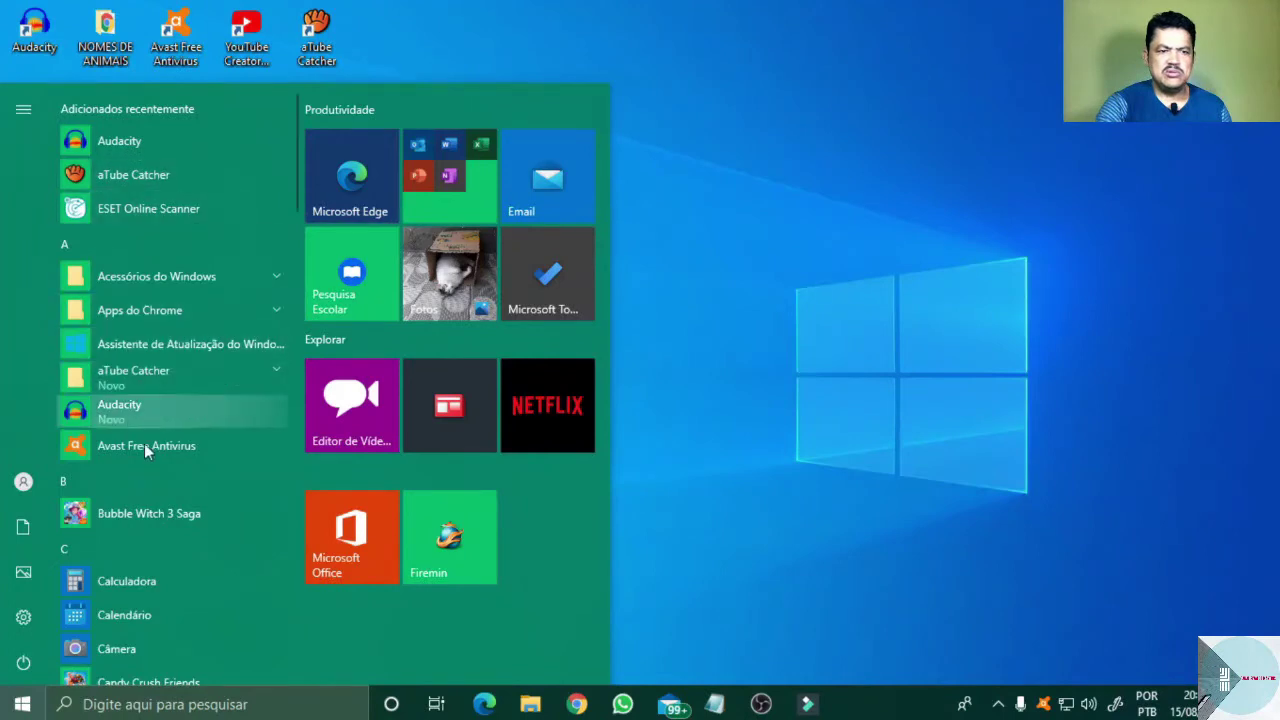
{"action": "left_click", "coordinate": [735, 121]}
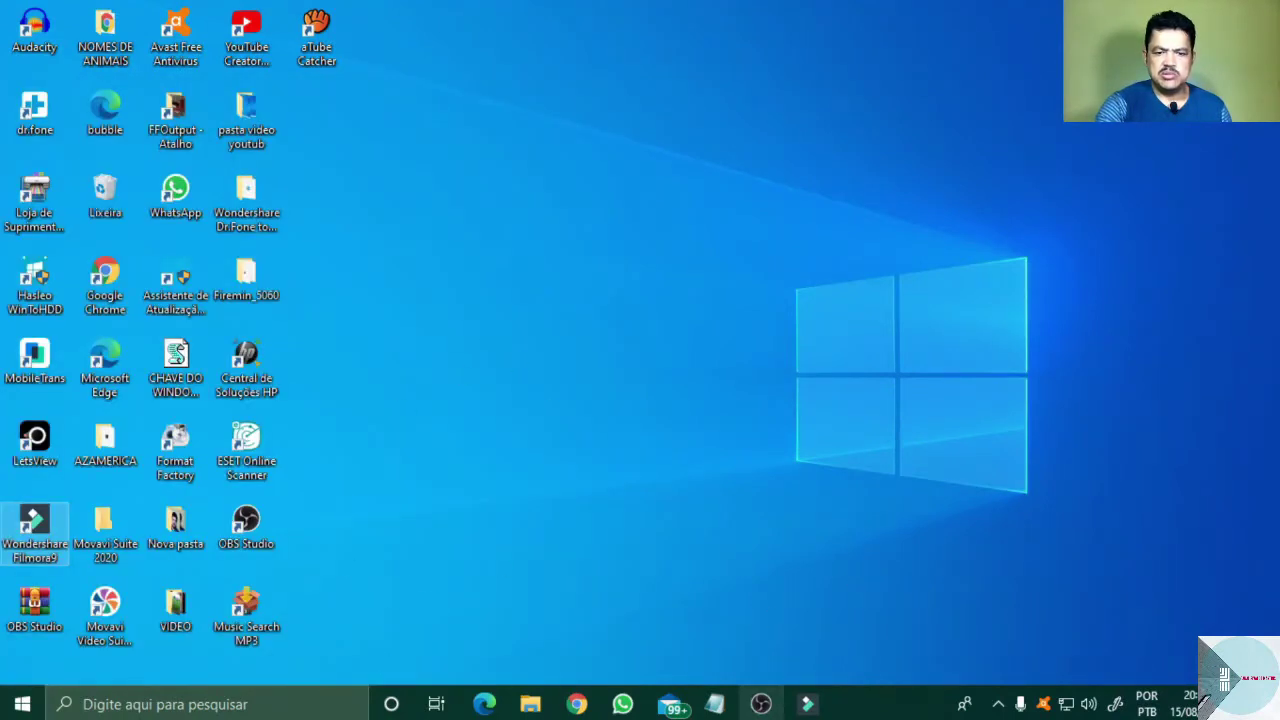
{"action": "left_click", "coordinate": [760, 705]}
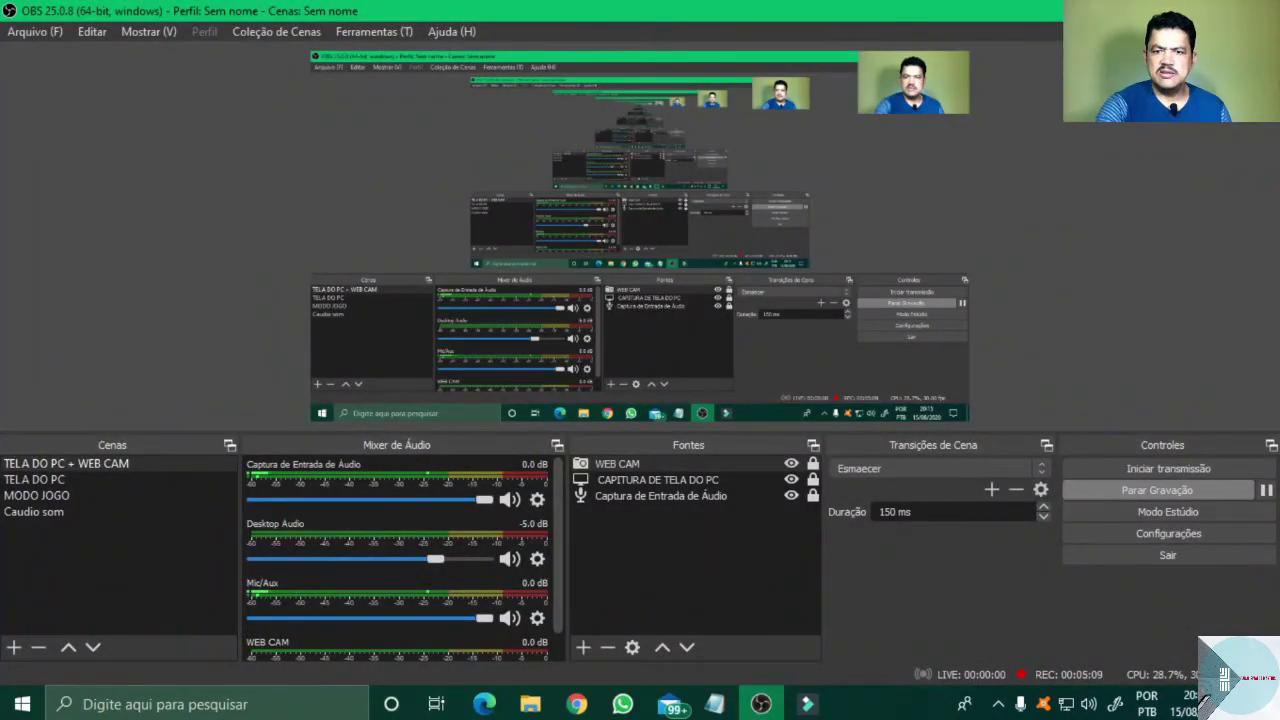
{"action": "key", "text": "super+d"}
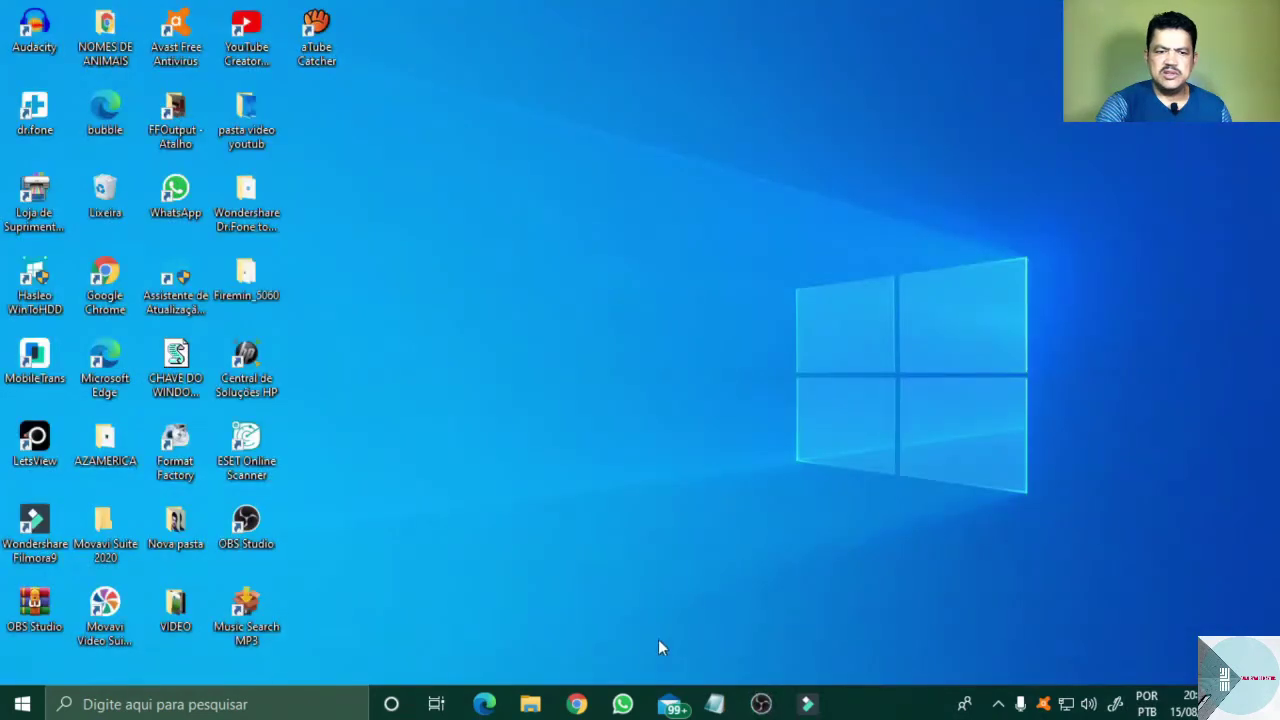
- Open the Tela de fundo page of the Personalização settings
{"action": "left_click", "coordinate": [20, 705]}
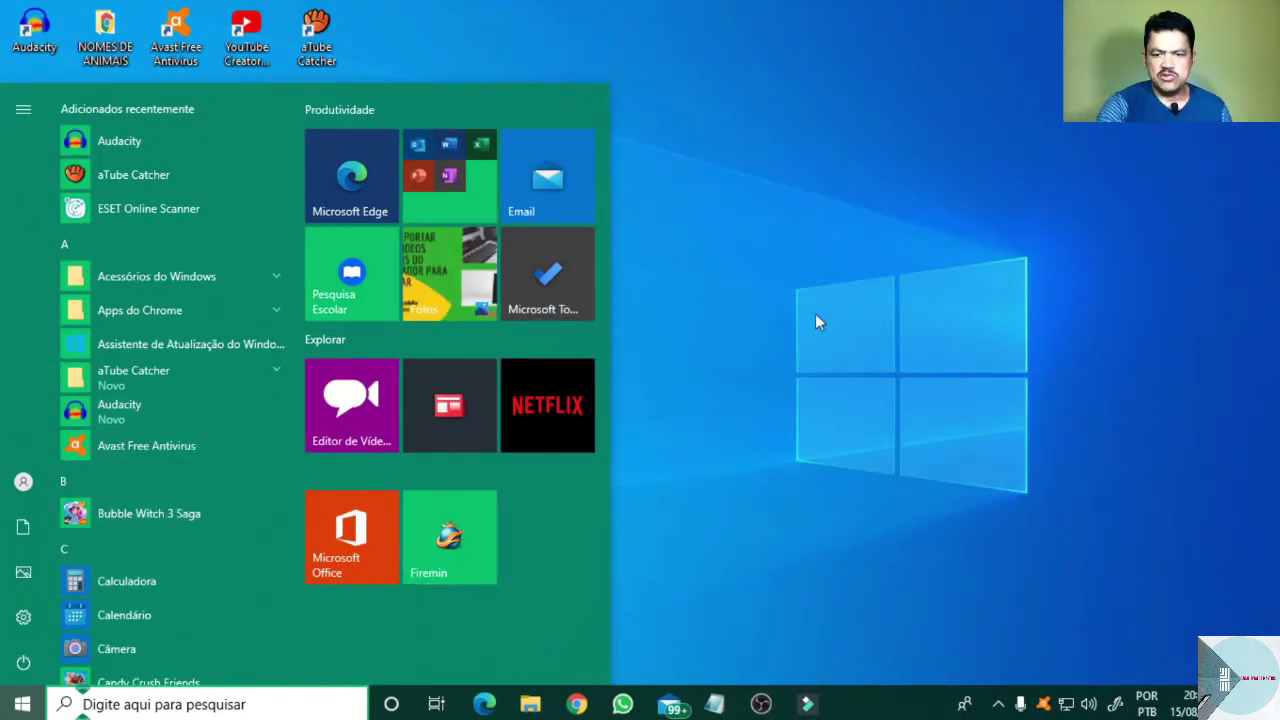
{"action": "scroll", "coordinate": [190, 367], "scroll_direction": "down", "scroll_amount": 3}
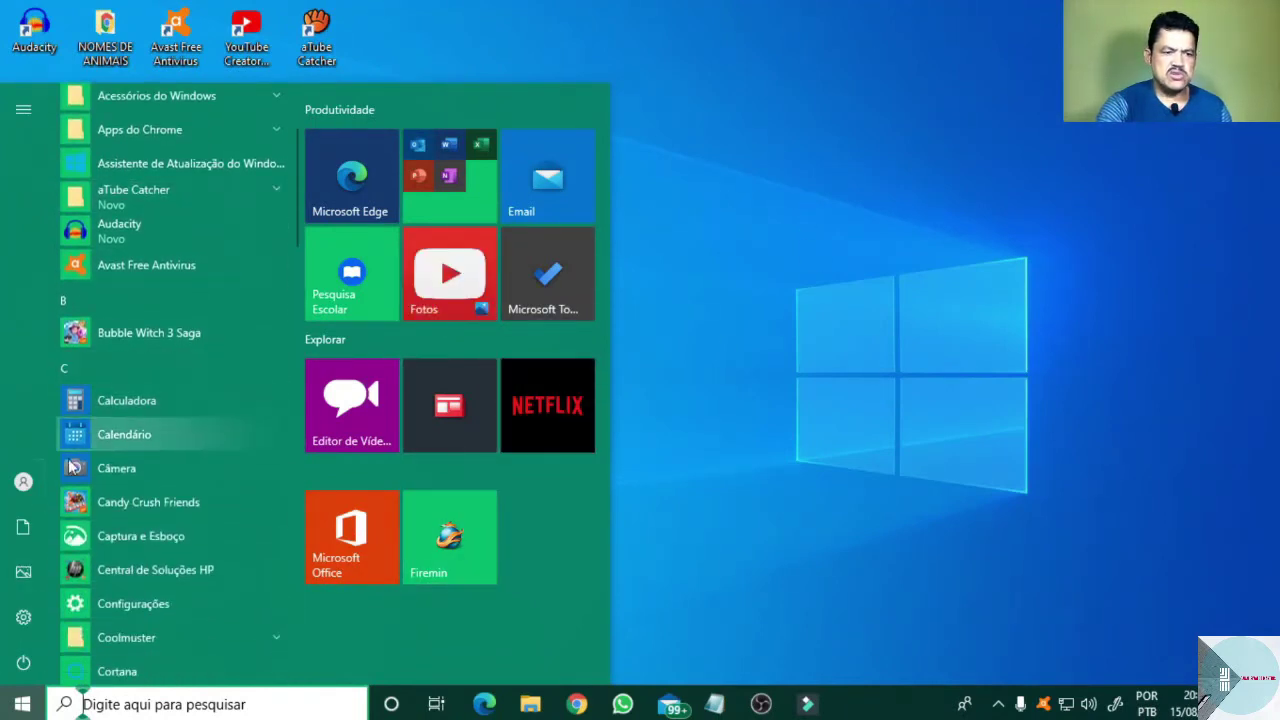
{"action": "left_click", "coordinate": [142, 604]}
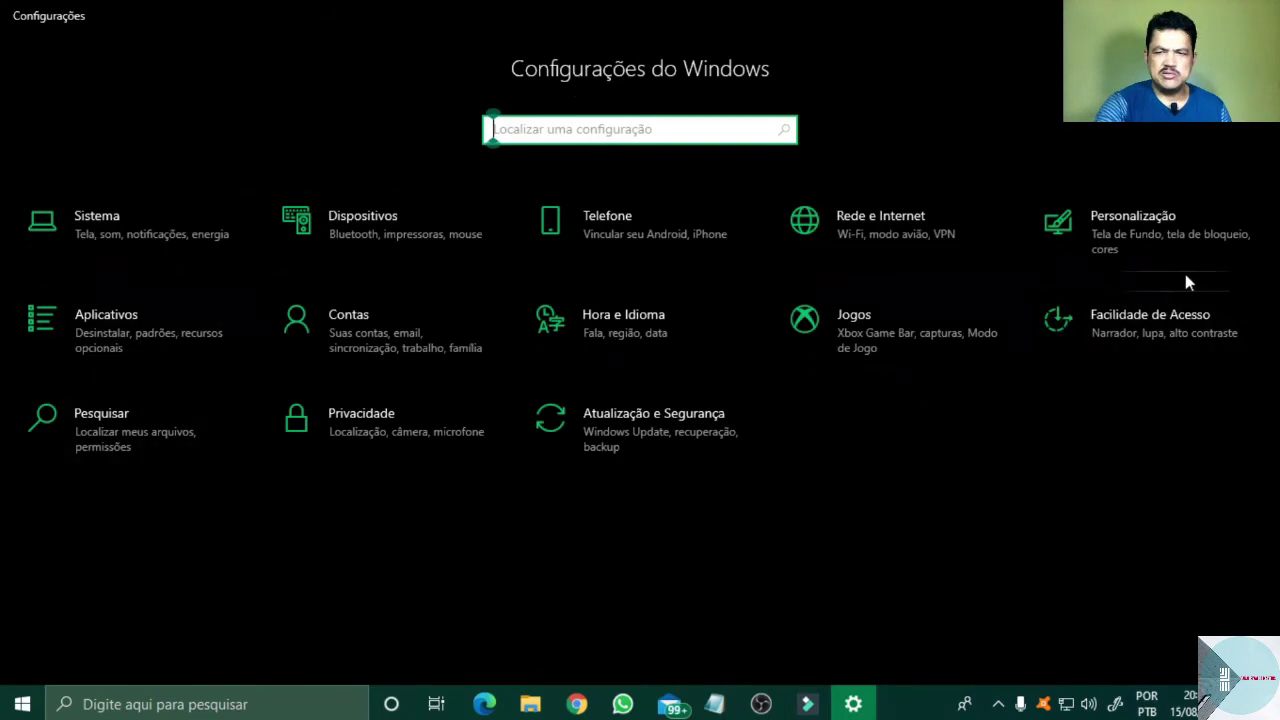
{"action": "left_click", "coordinate": [1116, 236]}
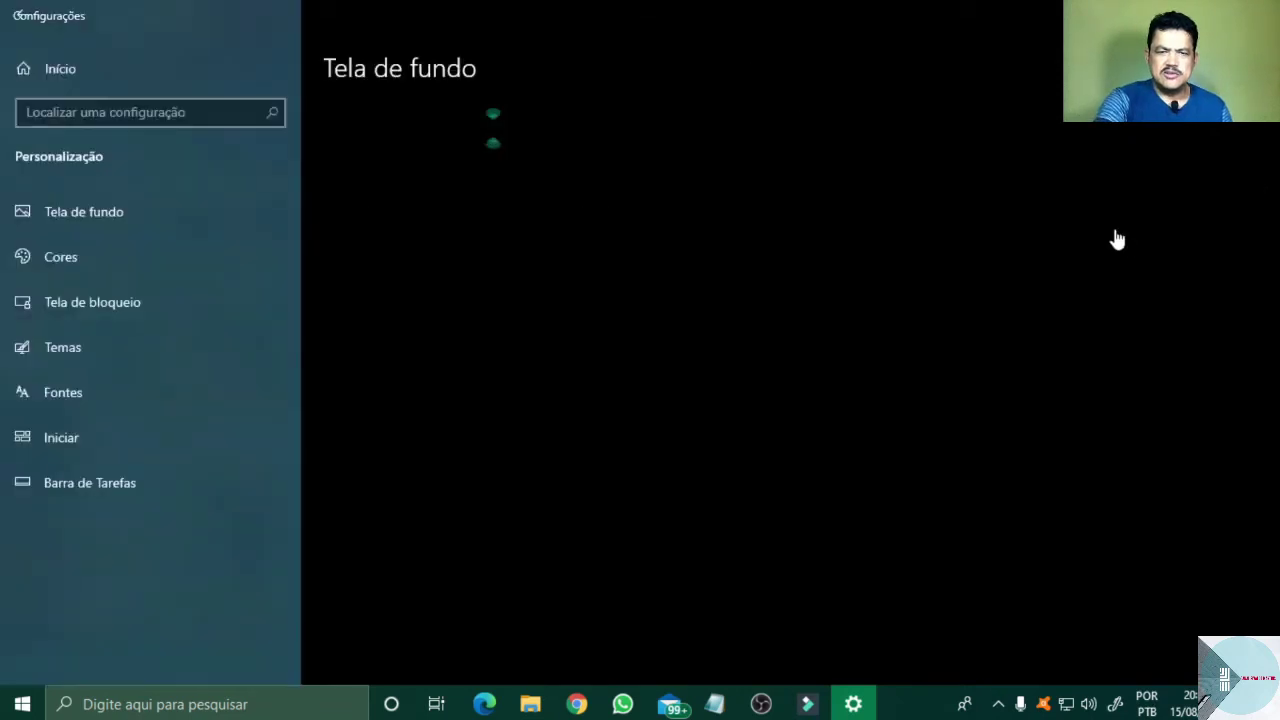
{"action": "left_click", "coordinate": [1110, 232]}
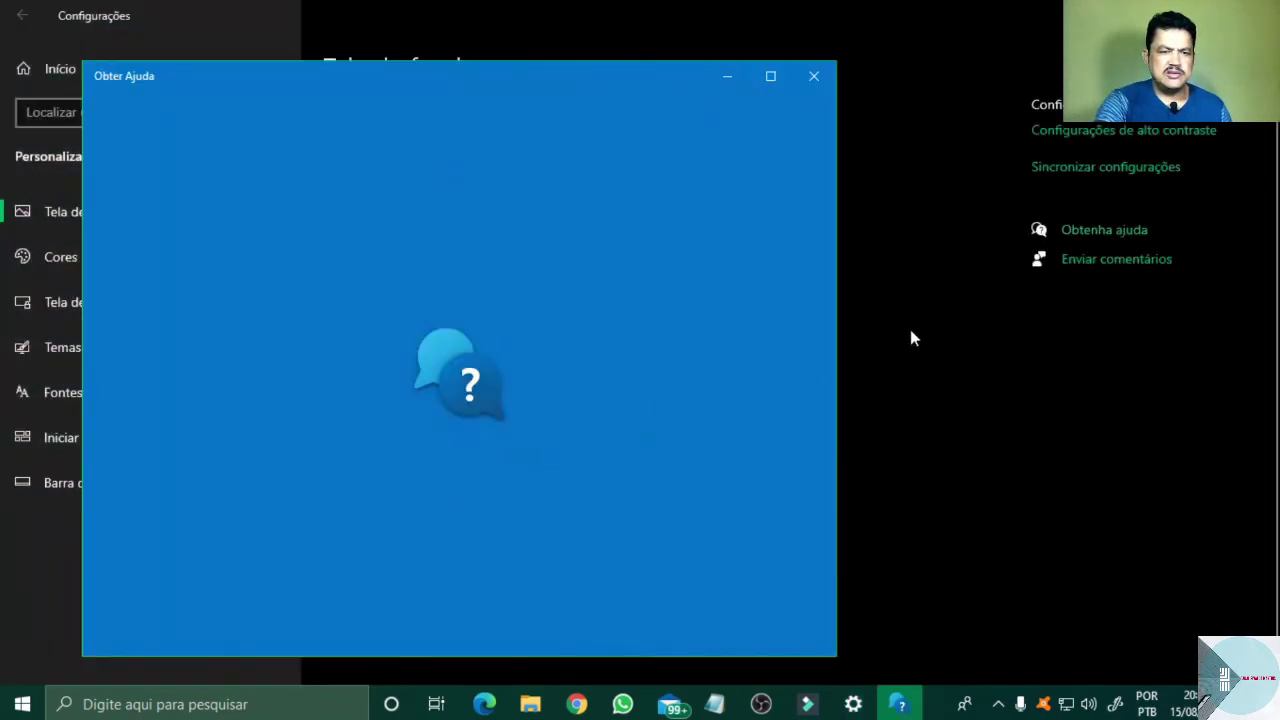
{"action": "left_click", "coordinate": [814, 76]}
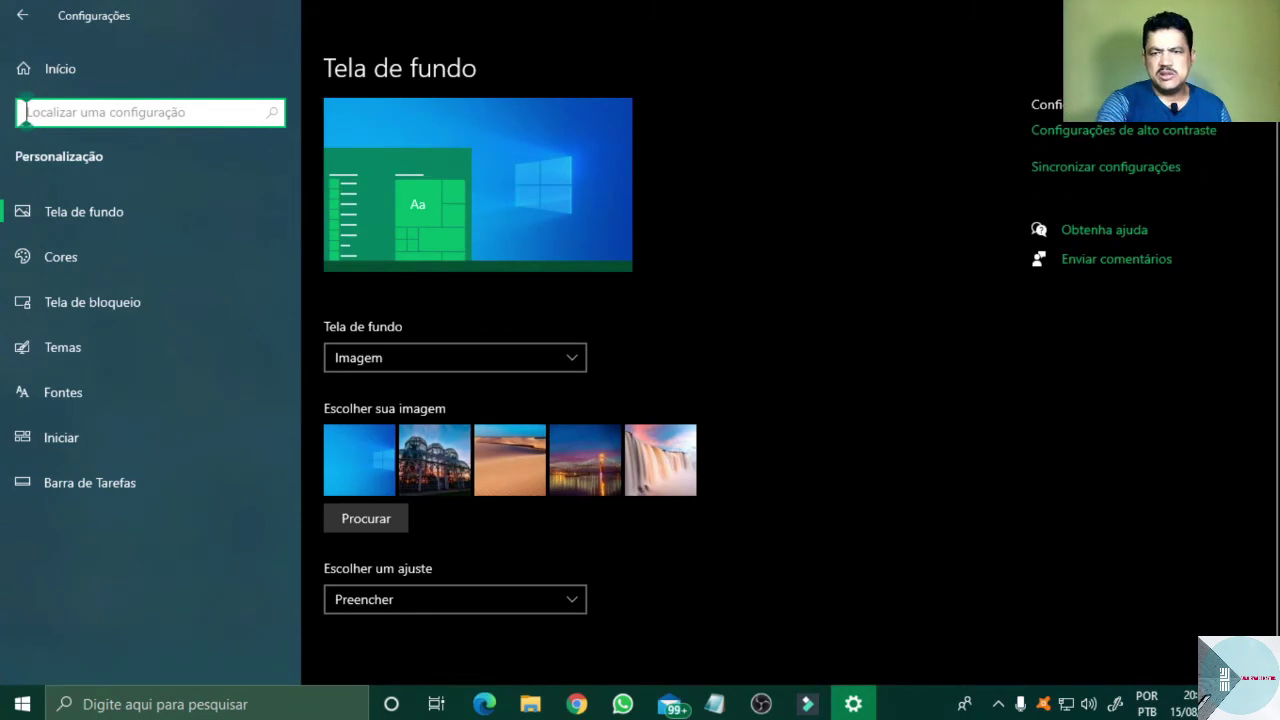
- Set the waterfall picture as the desktop background and view it on the desktop
{"action": "left_click", "coordinate": [1165, 15]}
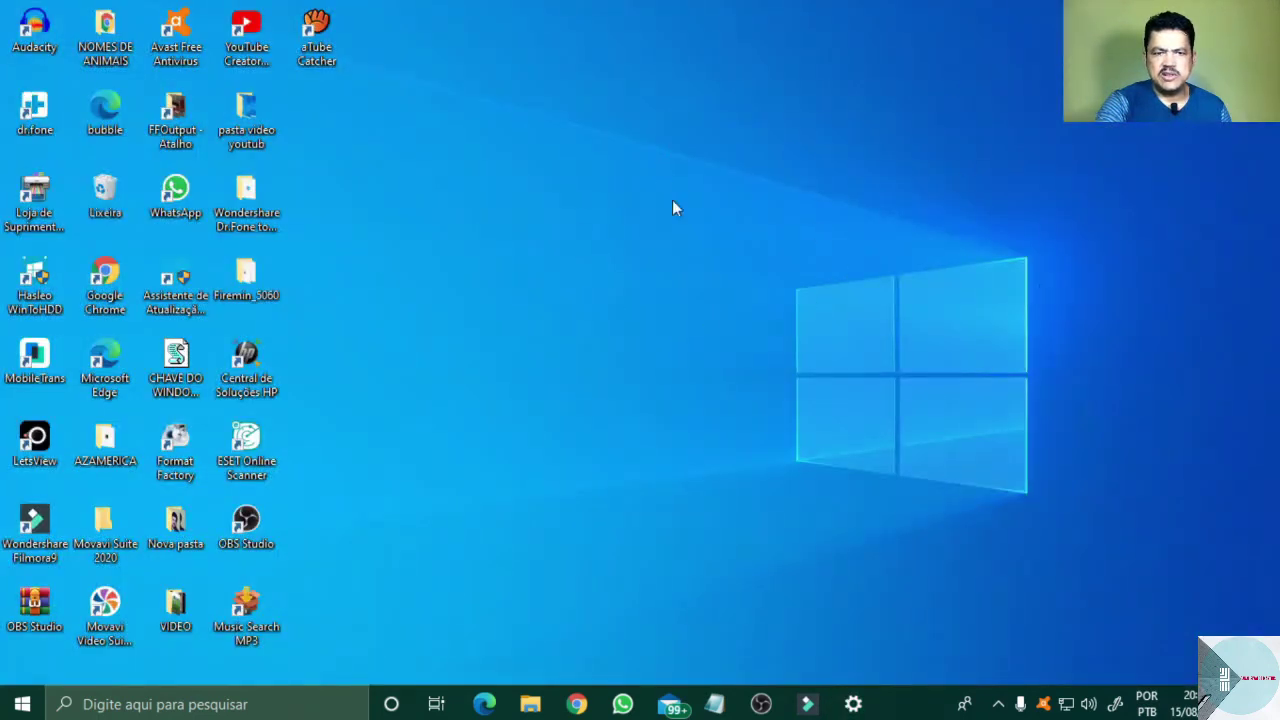
{"action": "left_click", "coordinate": [853, 704]}
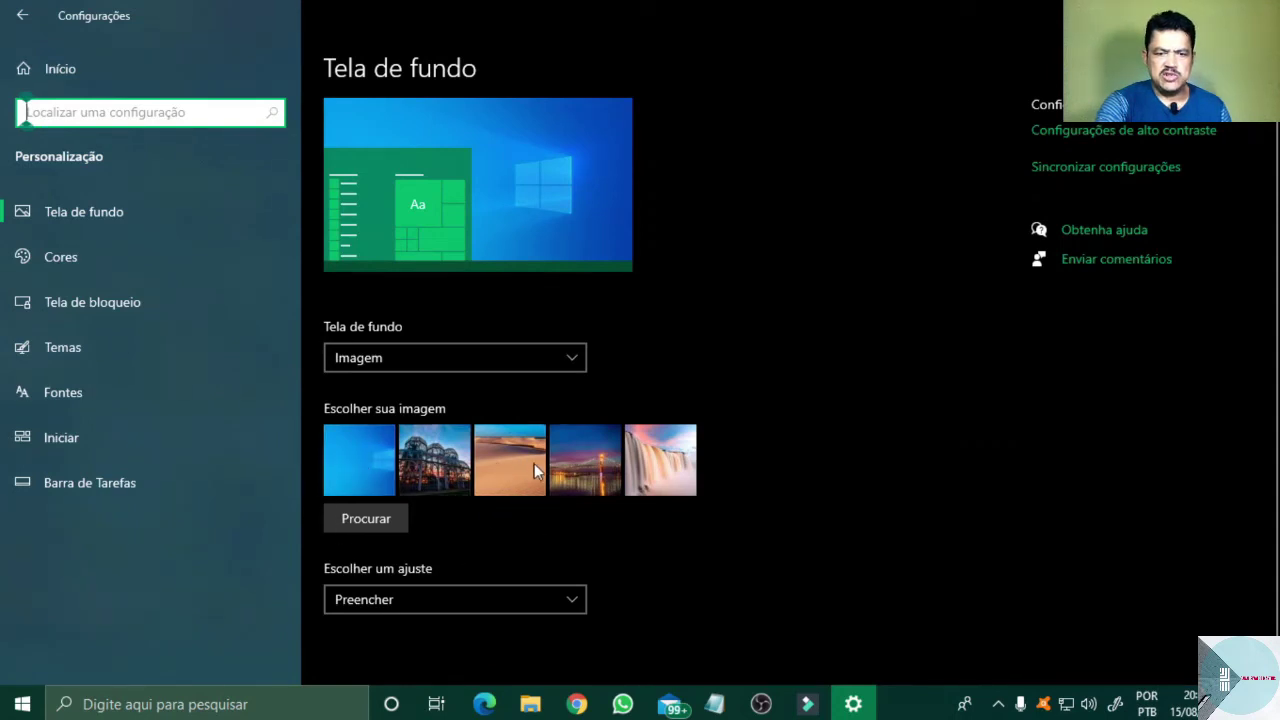
{"action": "left_click", "coordinate": [643, 472]}
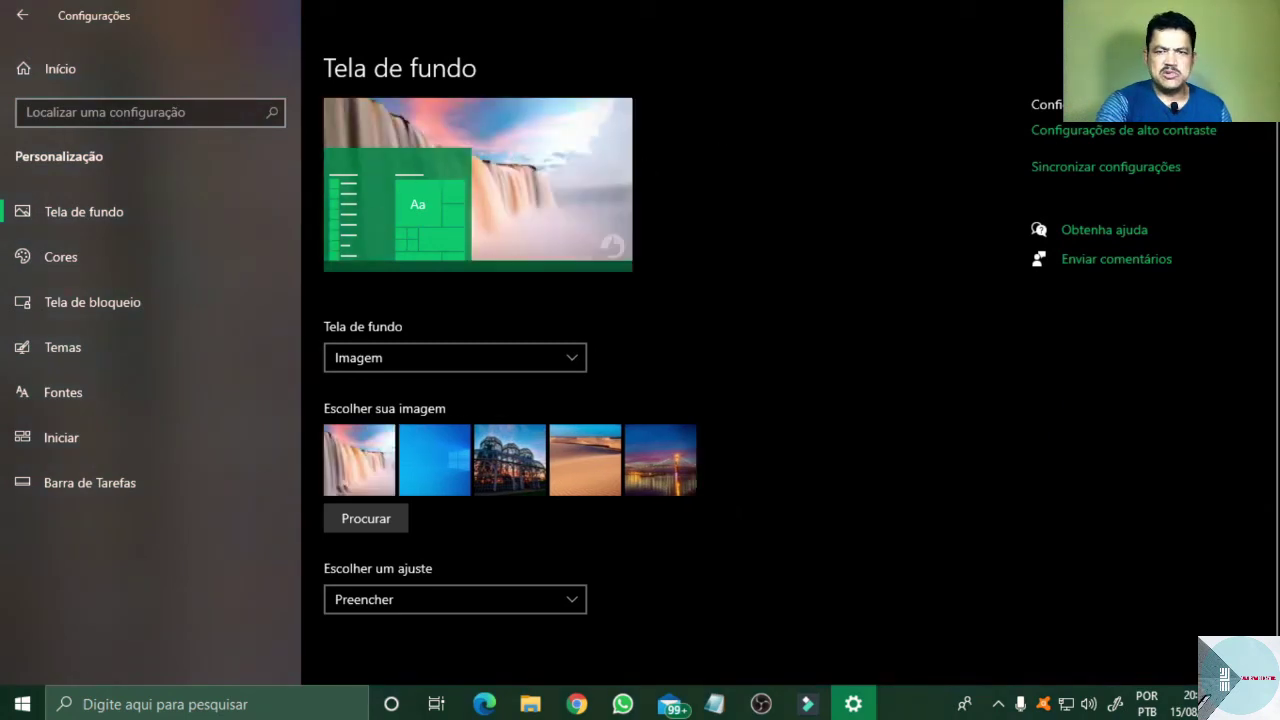
{"action": "key", "text": "super+d"}
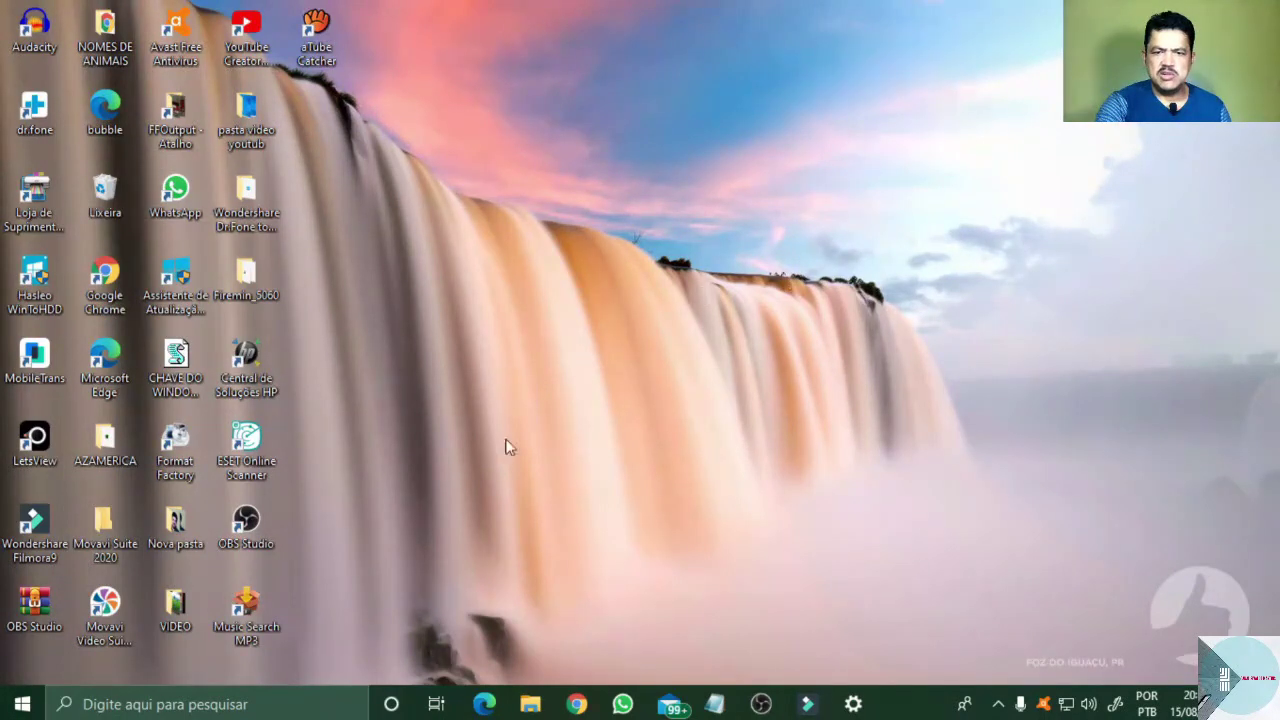
- Set the desktop background to the blue Windows logo picture and close the settings
{"action": "left_click", "coordinate": [853, 704]}
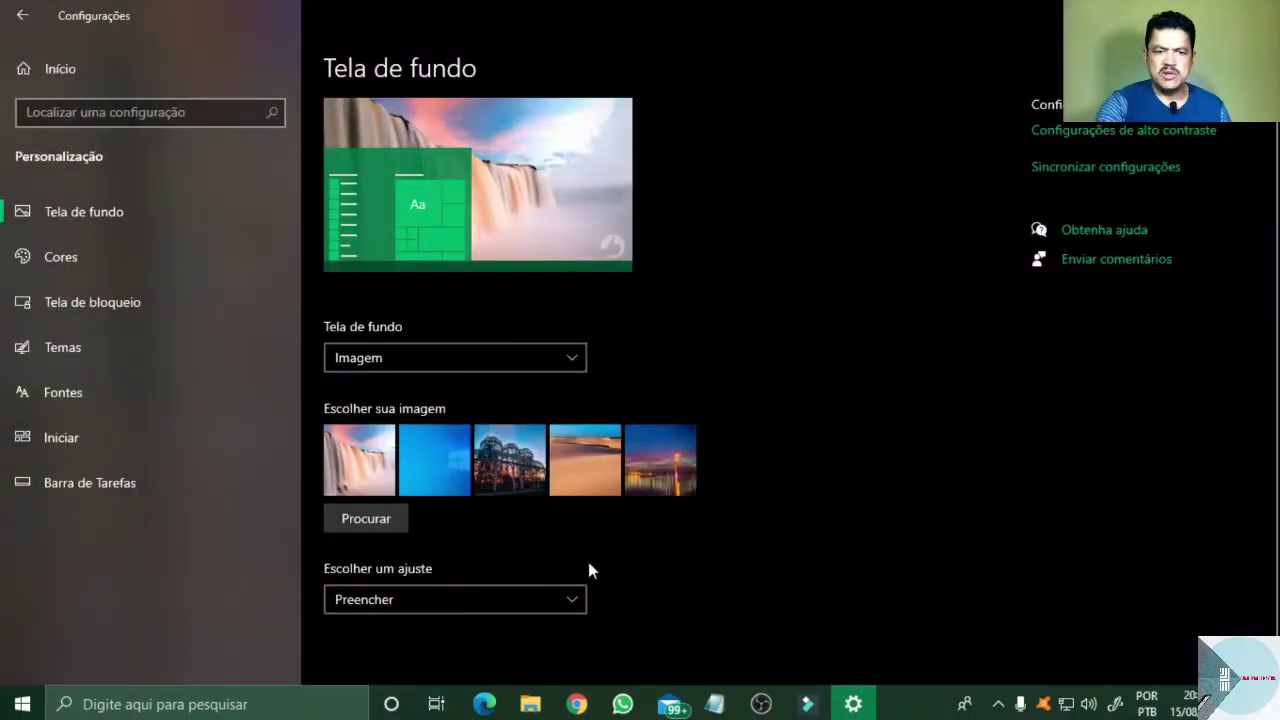
{"action": "left_click", "coordinate": [434, 460]}
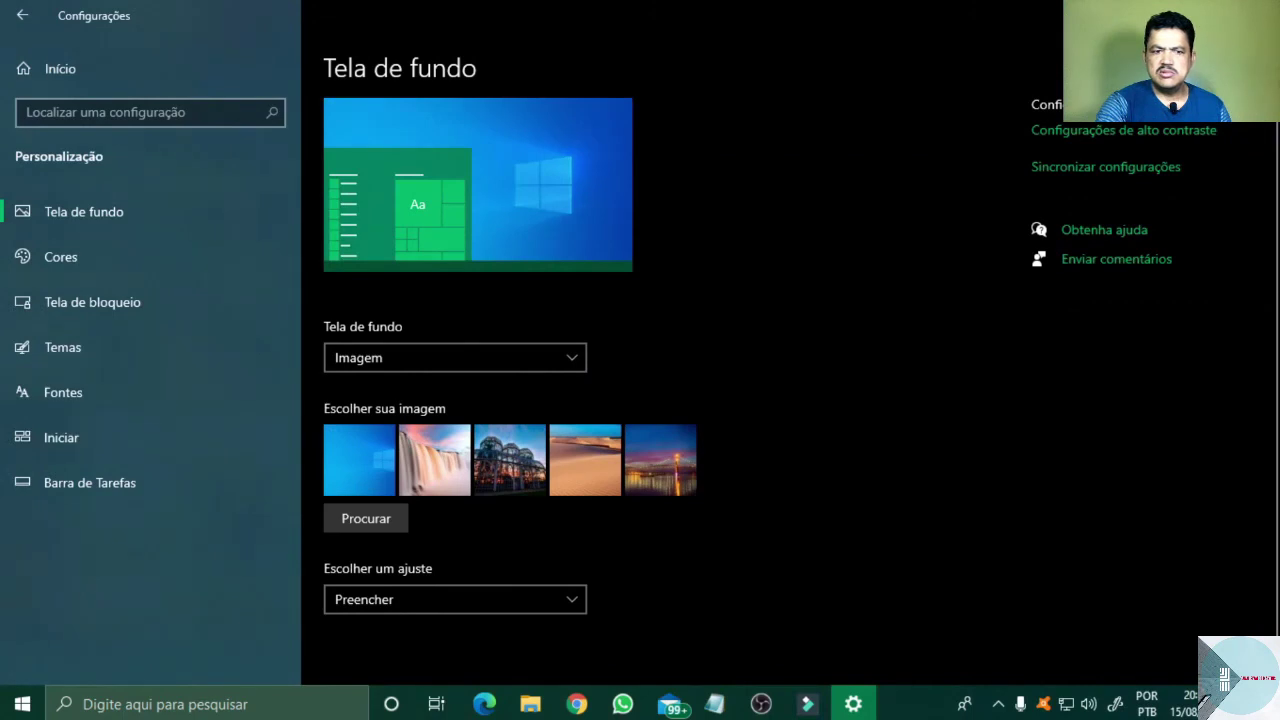
{"action": "scroll", "coordinate": [705, 228], "scroll_direction": "down", "scroll_amount": 1}
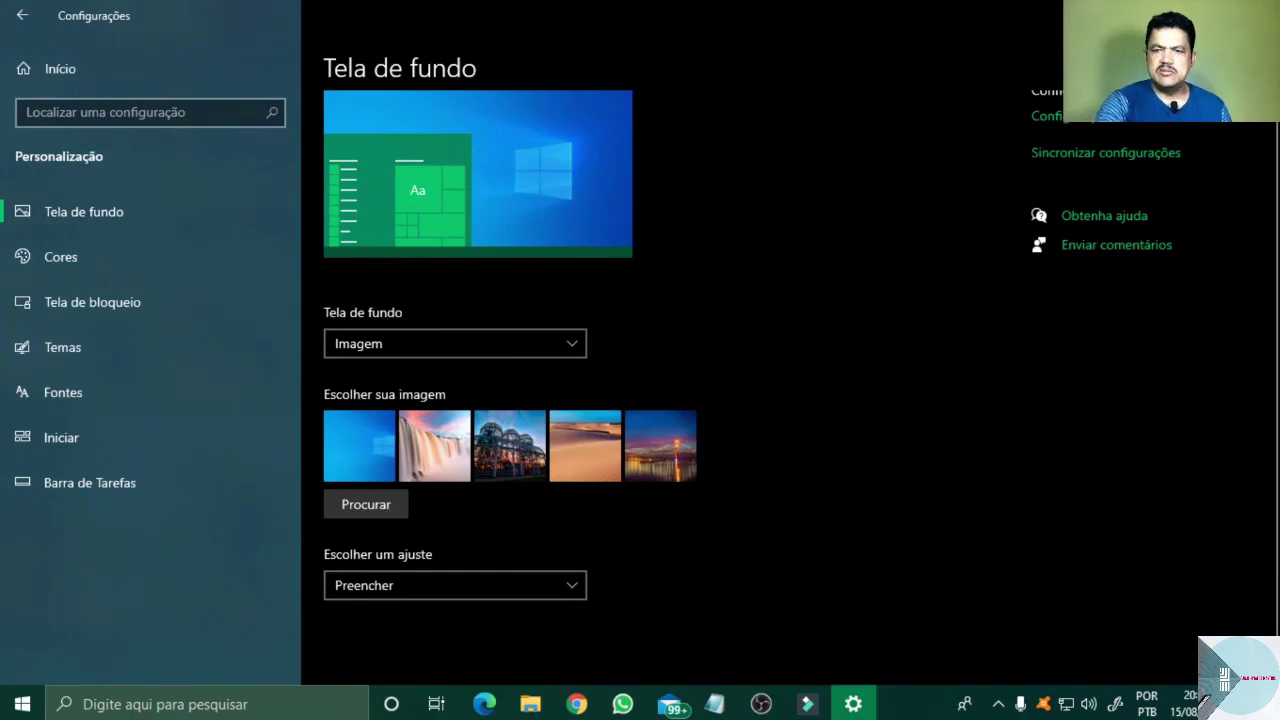
{"action": "key", "text": "alt+F4"}
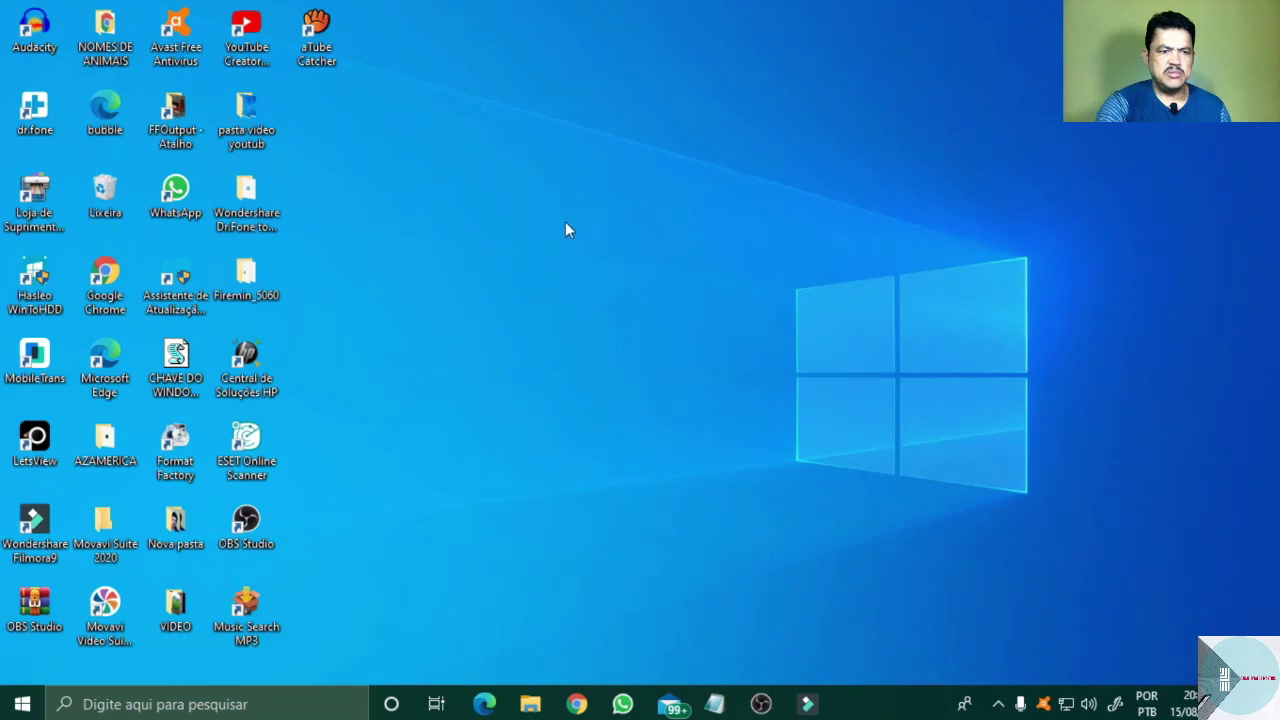